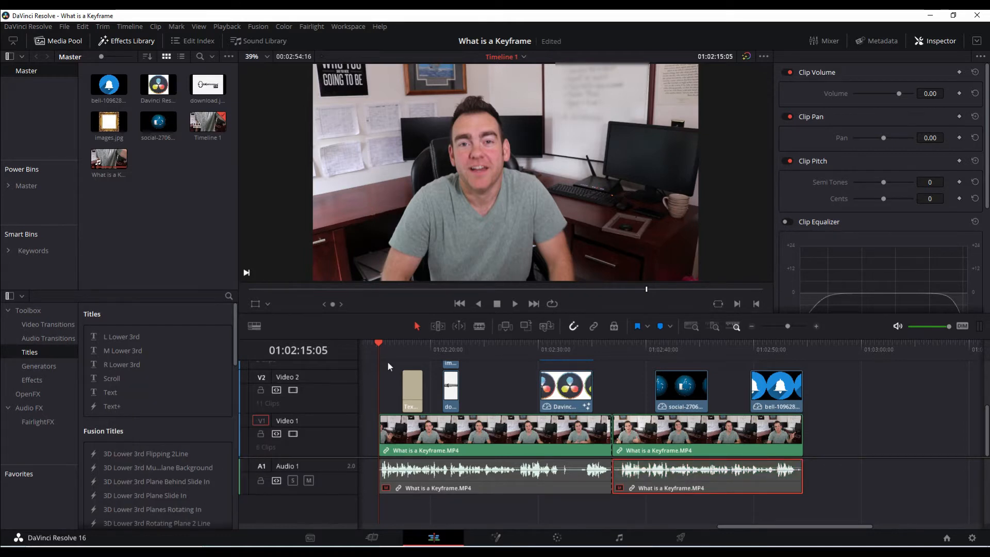
# Review the timeline's overlays: the key and frame images, Charles title, DaVinci logo, thumbs-up and bell graphics
pyautogui.click(411, 435)
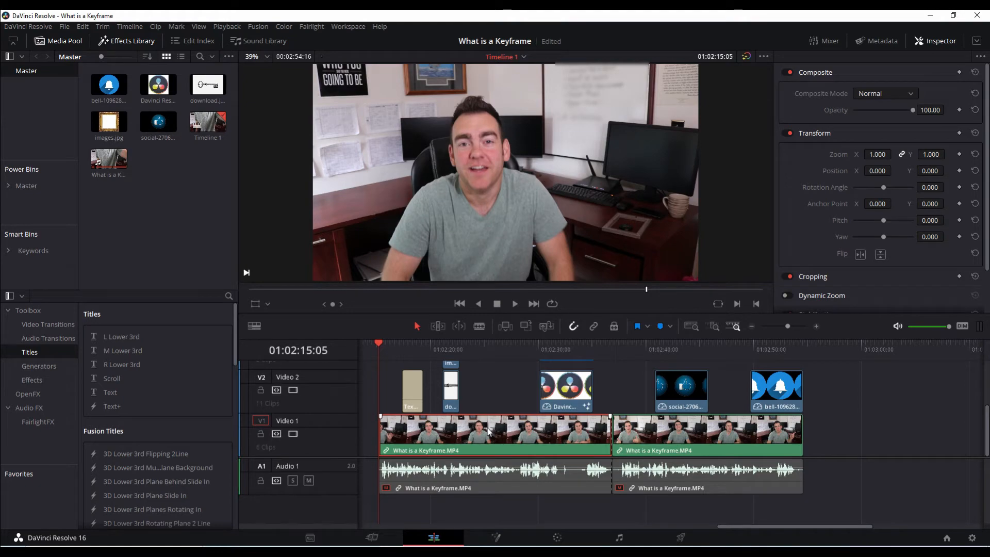
pyautogui.click(450, 350)
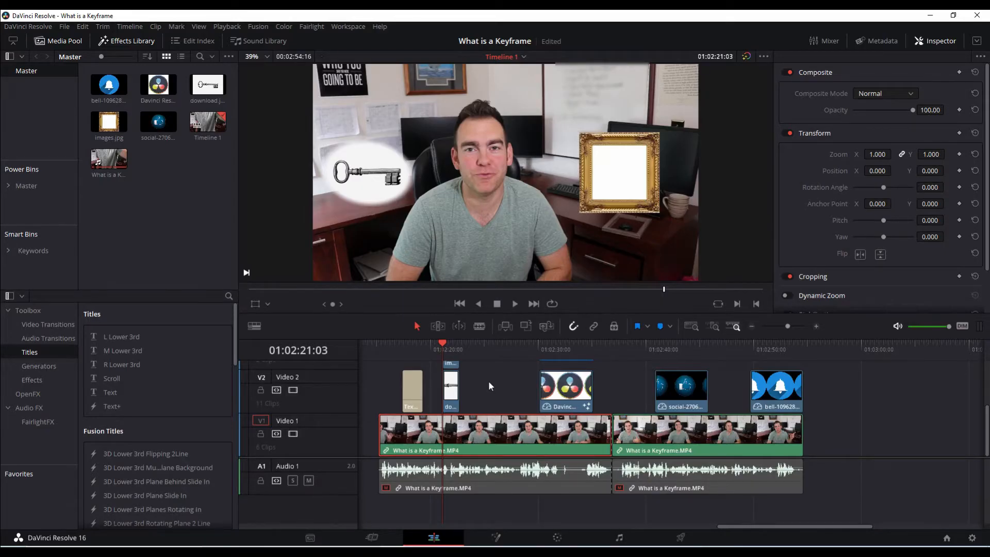
pyautogui.moveTo(415, 349); pyautogui.dragTo(411, 352)
pyautogui.click(555, 349)
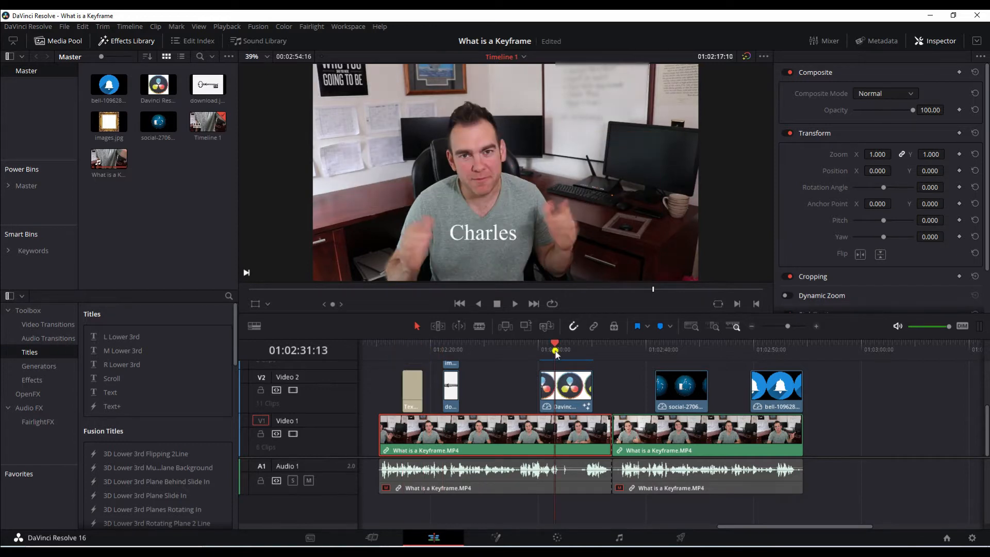
pyautogui.click(691, 350)
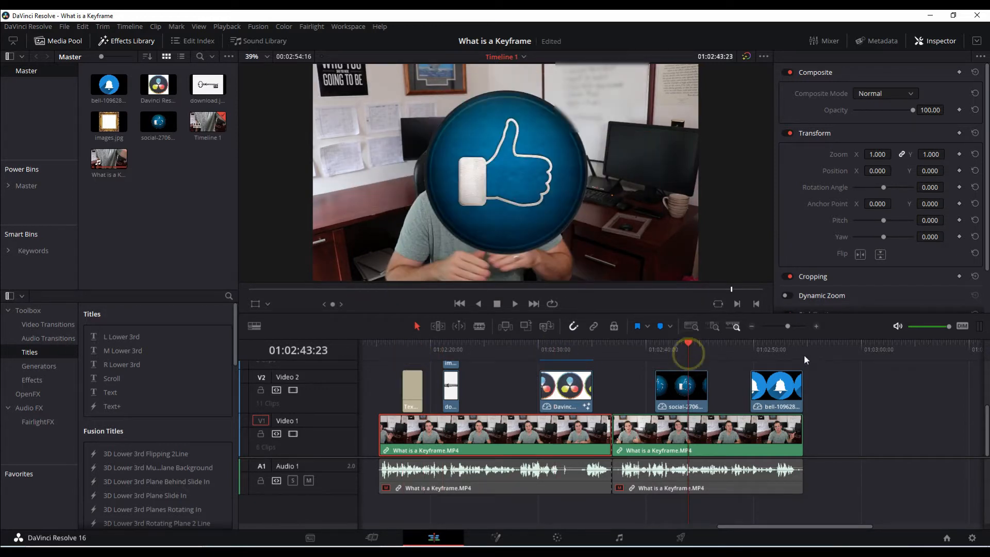
pyautogui.click(785, 351)
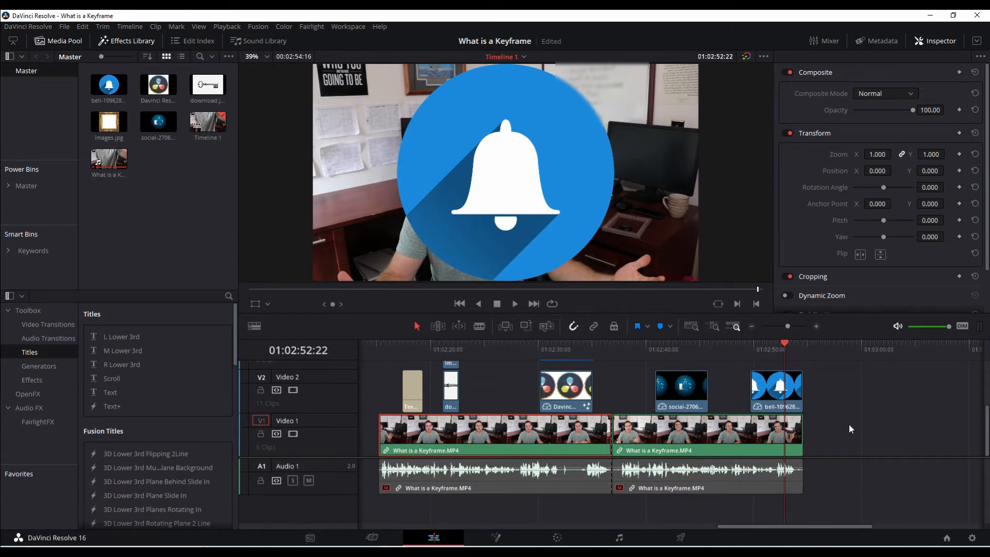
pyautogui.click(422, 346)
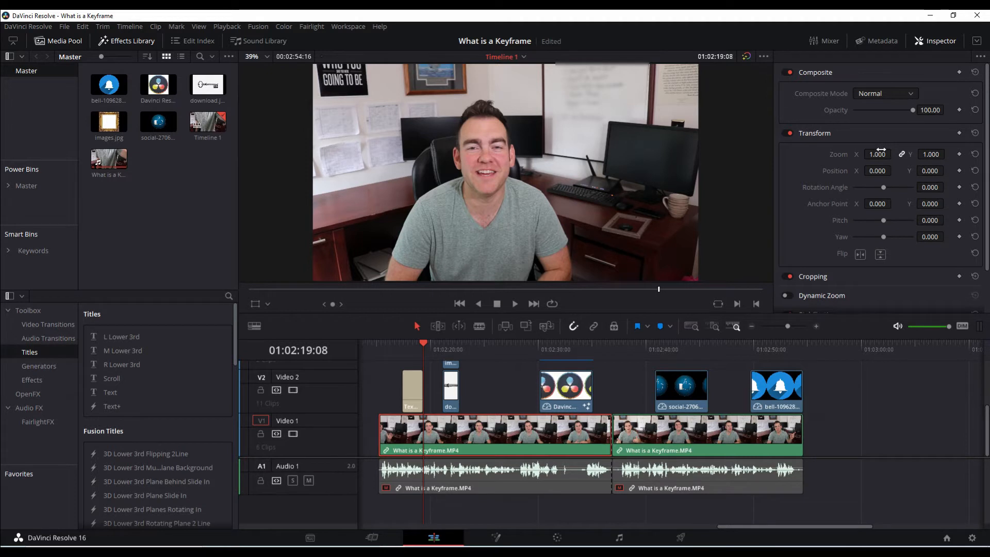
# Reset the Inspector and select the key image clip on V2, showing zoom 0.310, X -690
pyautogui.click(935, 43)
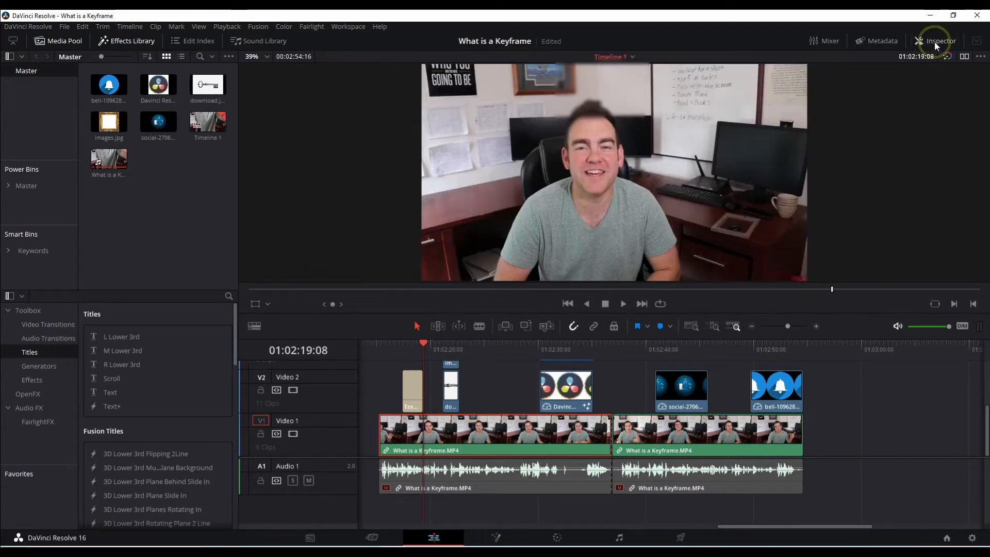
pyautogui.click(935, 43)
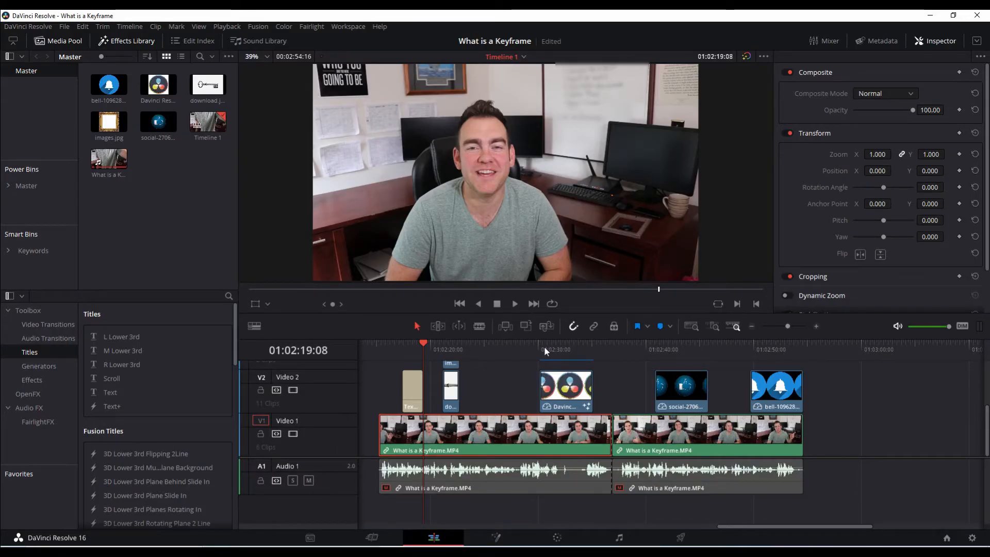
pyautogui.click(442, 345)
pyautogui.click(452, 394)
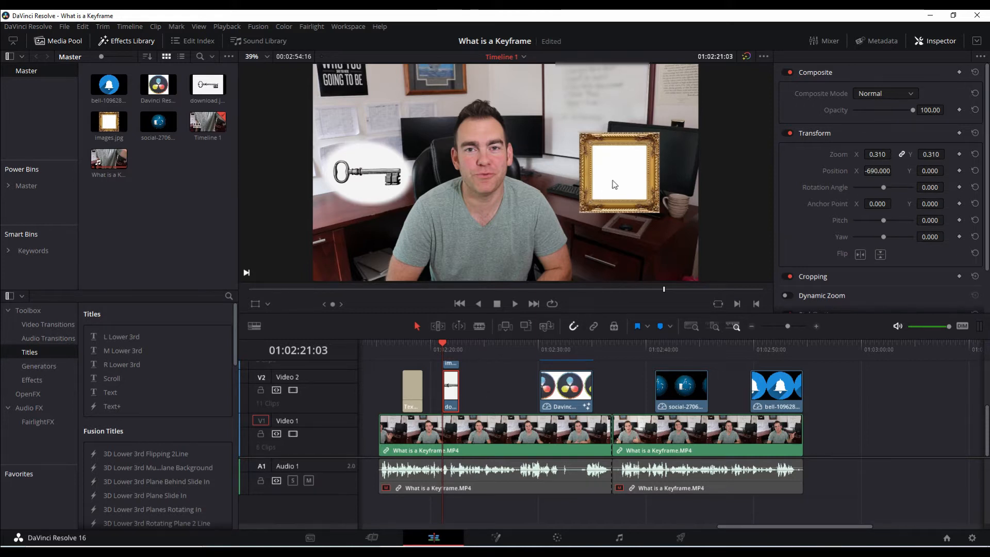
# Select the DaVinci logo clip and set zoom 0.240 and position -683, -313
pyautogui.click(559, 345)
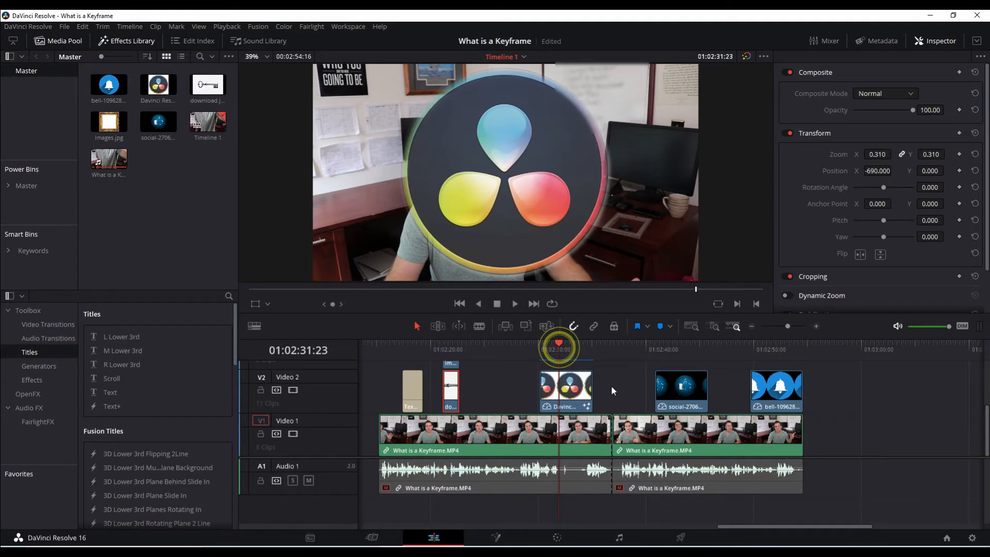
pyautogui.click(574, 392)
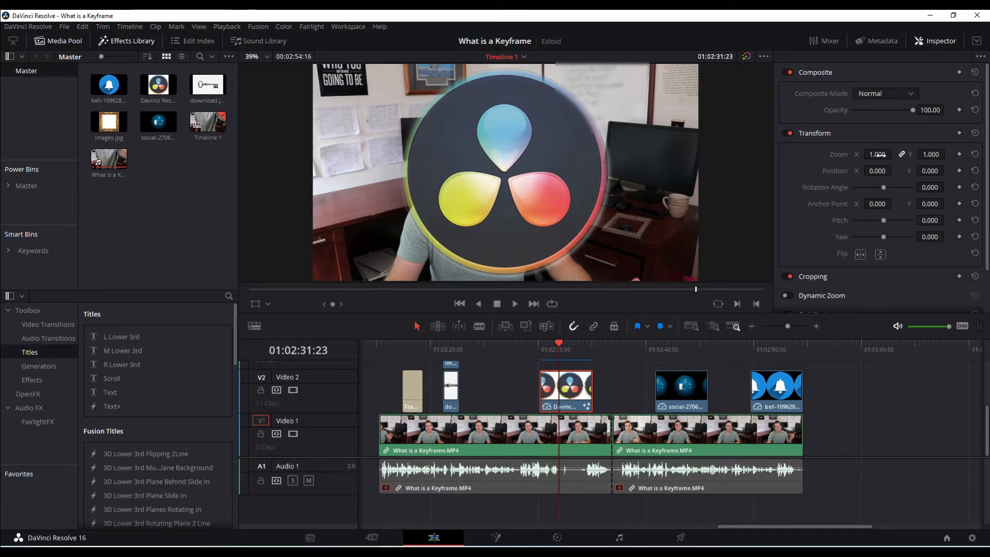
pyautogui.moveTo(877, 154); pyautogui.dragTo(863, 172)
pyautogui.moveTo(930, 171); pyautogui.dragTo(875, 171)
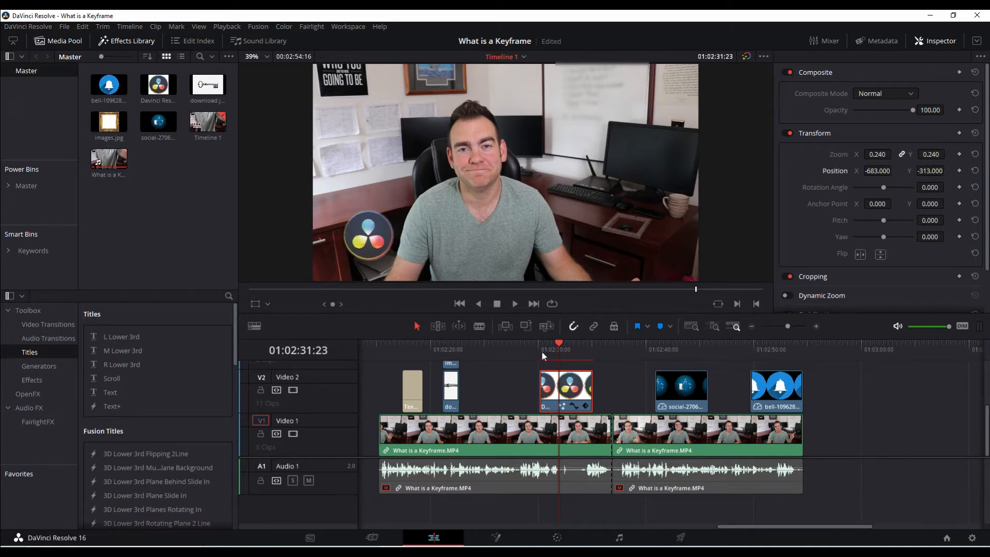
pyautogui.click(542, 351)
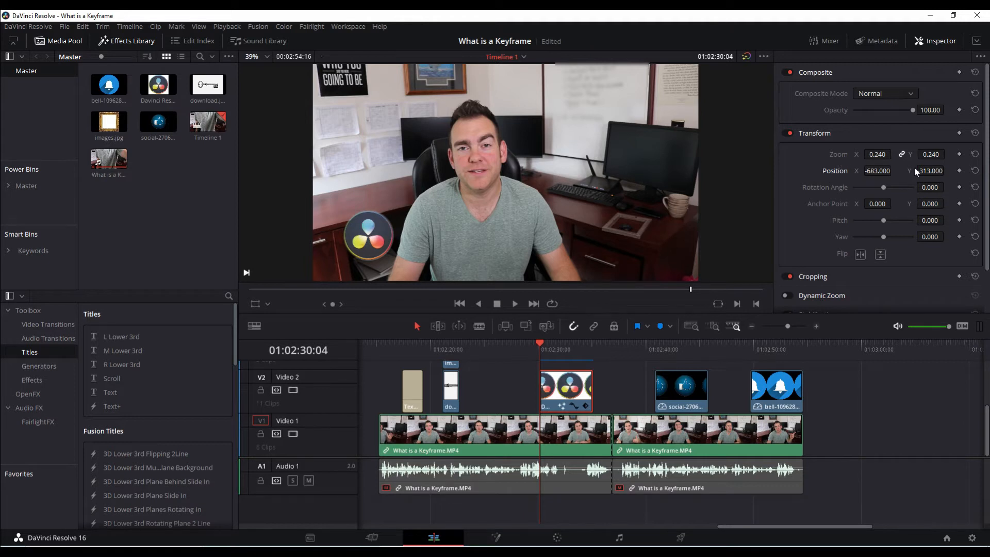
# Add starting position and zoom keyframes to the logo, then keyframe it moved right and enlarged
pyautogui.click(959, 170)
pyautogui.click(959, 154)
pyautogui.press('space')
pyautogui.press('space')
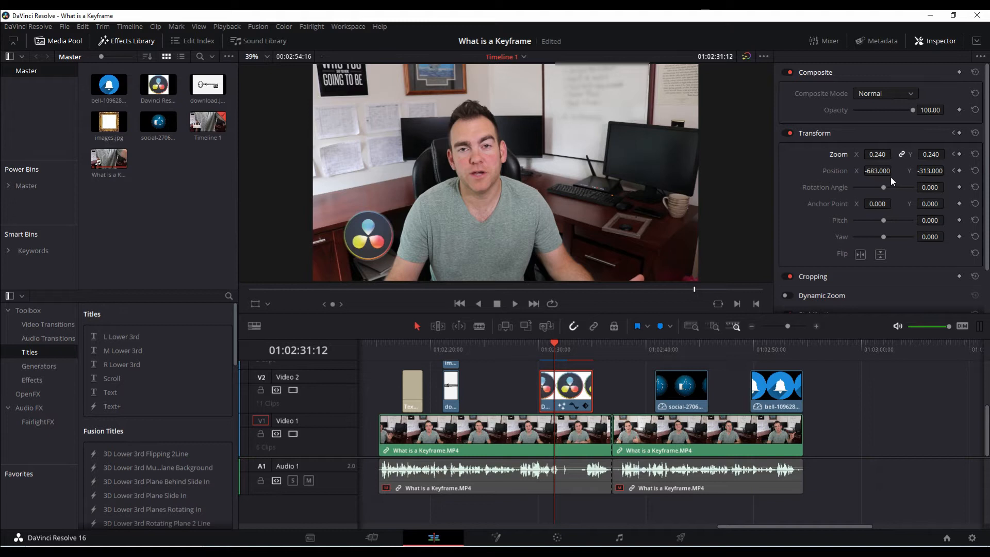
pyautogui.moveTo(885, 171); pyautogui.dragTo(921, 175)
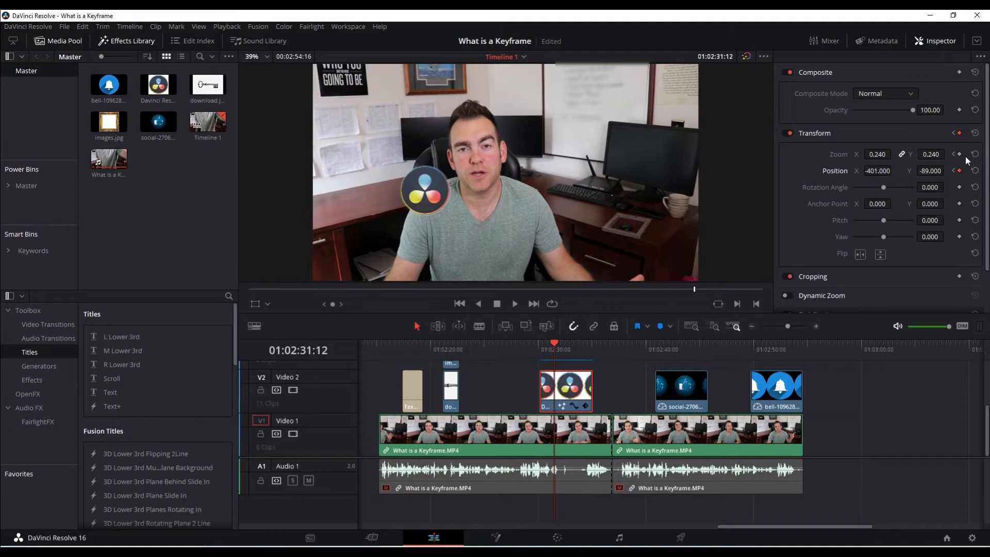
pyautogui.moveTo(877, 154); pyautogui.dragTo(910, 154)
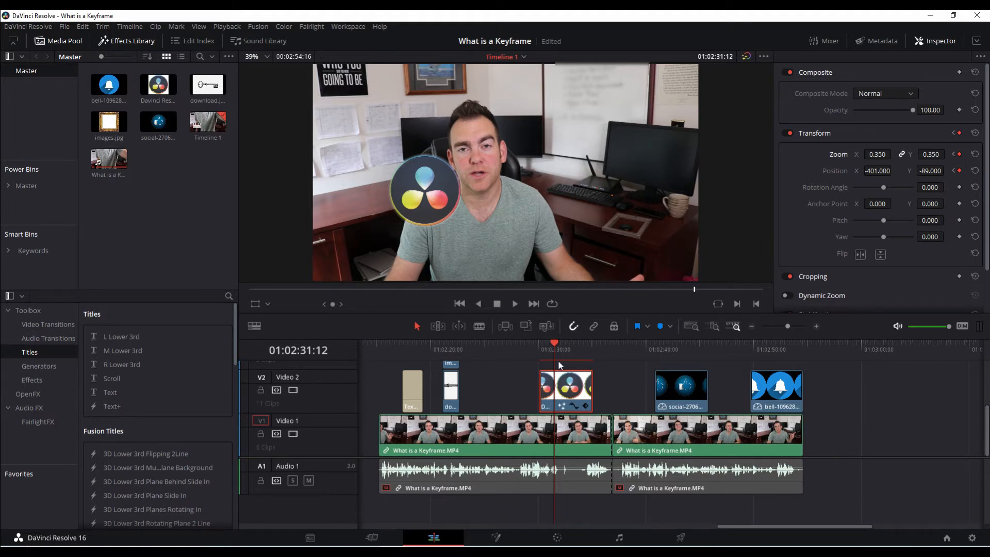
# Play further ahead and keyframe the logo moving further right
pyautogui.press('space')
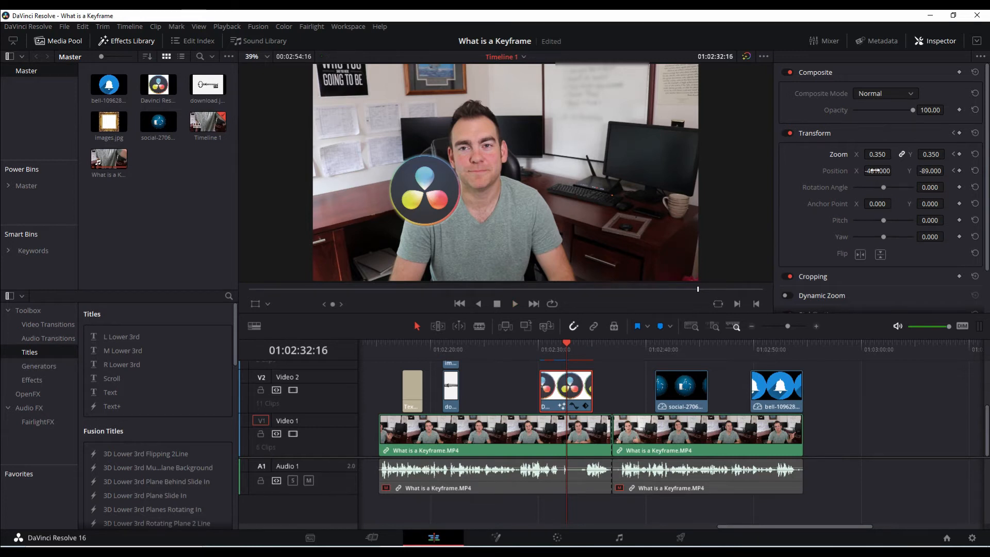
pyautogui.moveTo(876, 170); pyautogui.dragTo(934, 154)
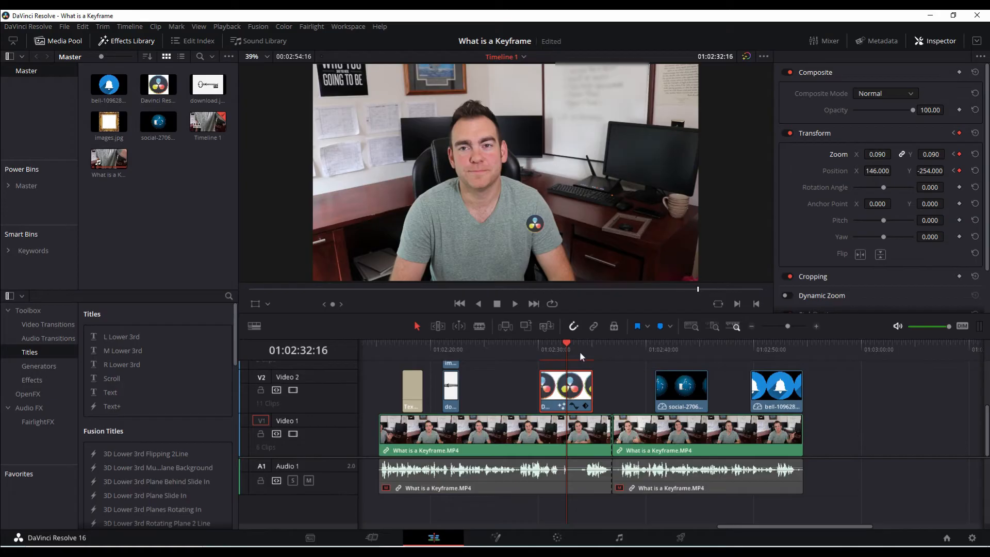
pyautogui.press('space')
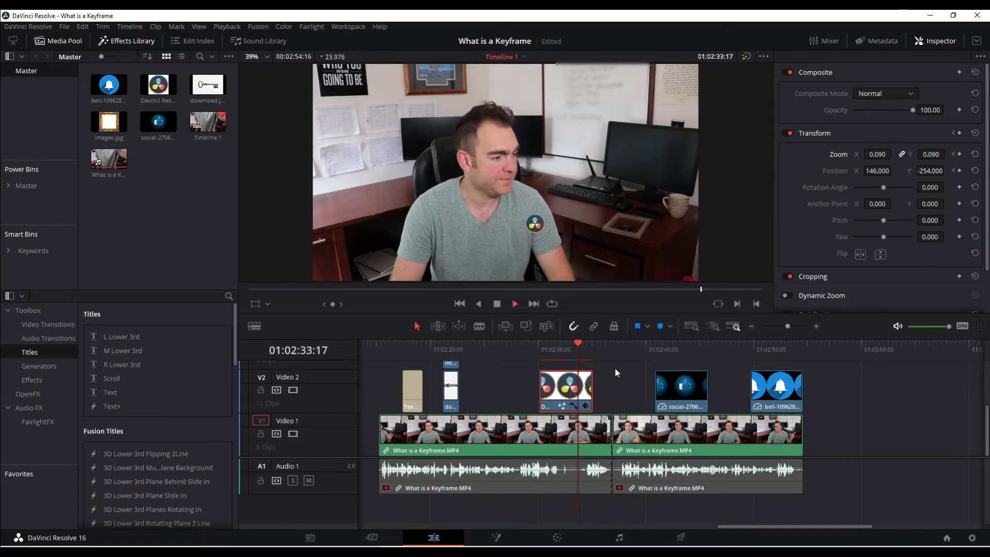
# Keyframe the logo further right, then replay the animation and return to 01:02:33:17
pyautogui.press('space')
pyautogui.moveTo(876, 170); pyautogui.dragTo(886, 155)
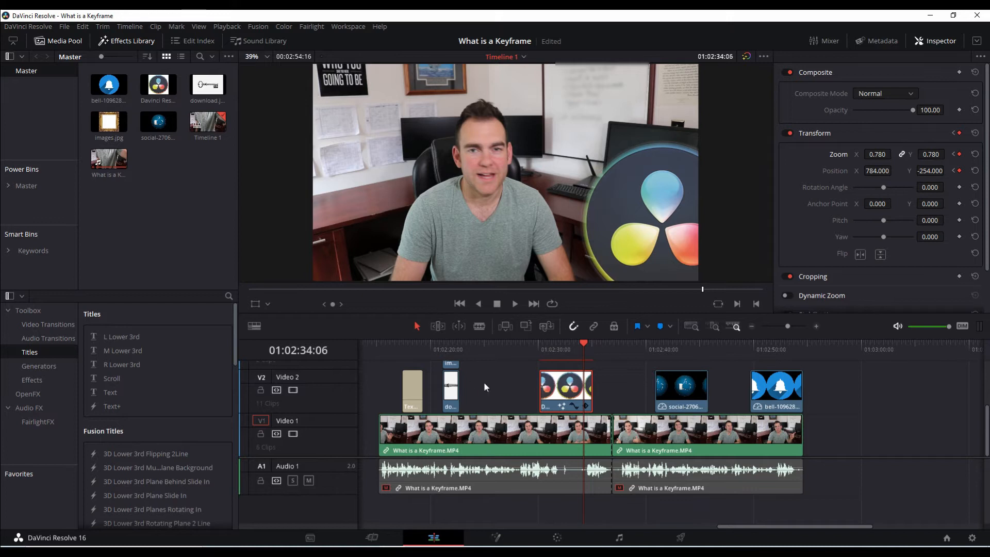
pyautogui.click(539, 352)
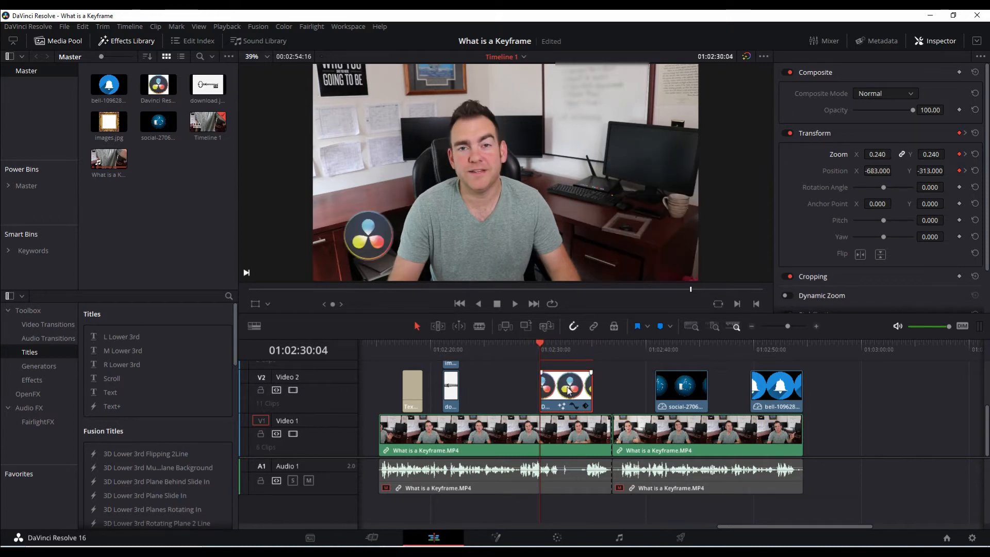
pyautogui.press('space')
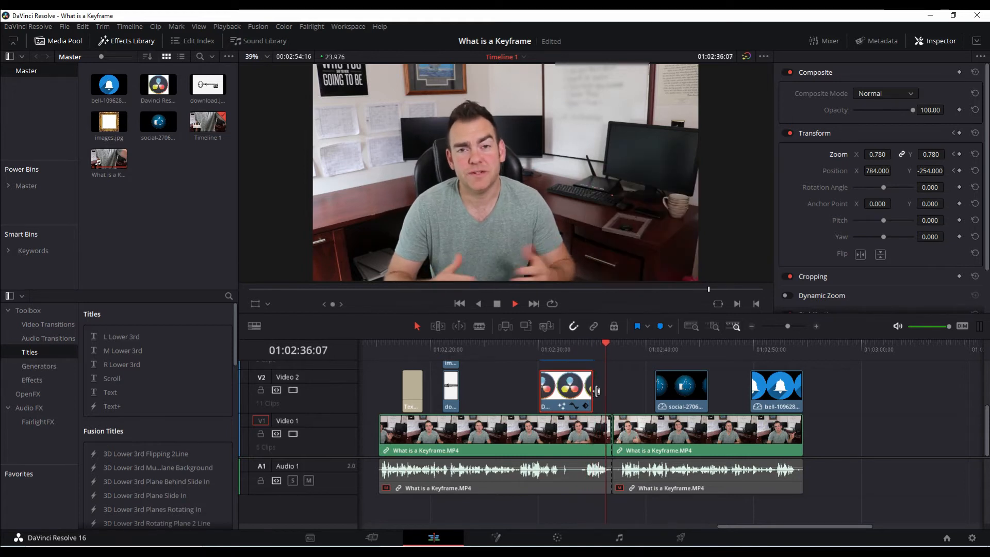
pyautogui.press('space')
pyautogui.click(578, 347)
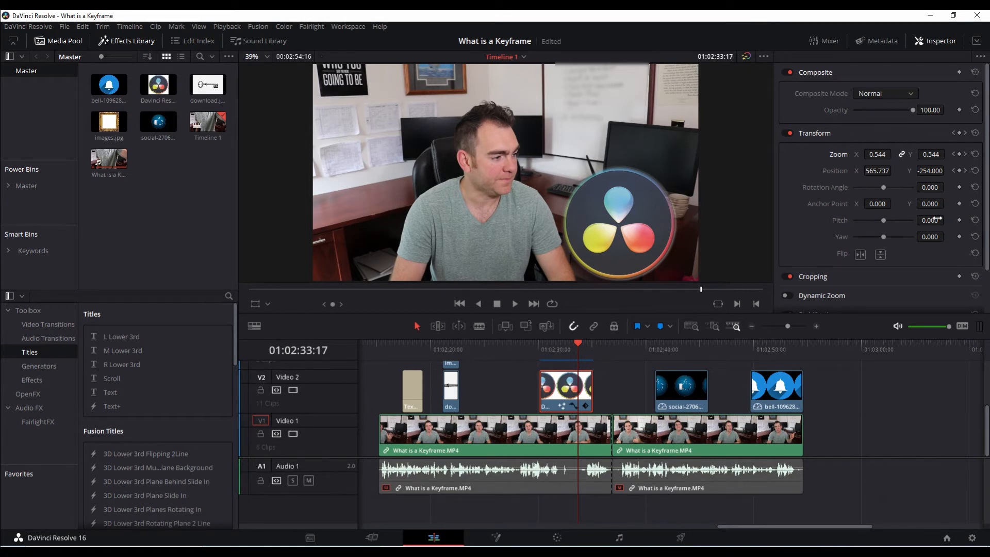
# Step through the logo's Transform keyframes, ending on the zoom 0.090 badge at X 146, Y -254
pyautogui.click(965, 171)
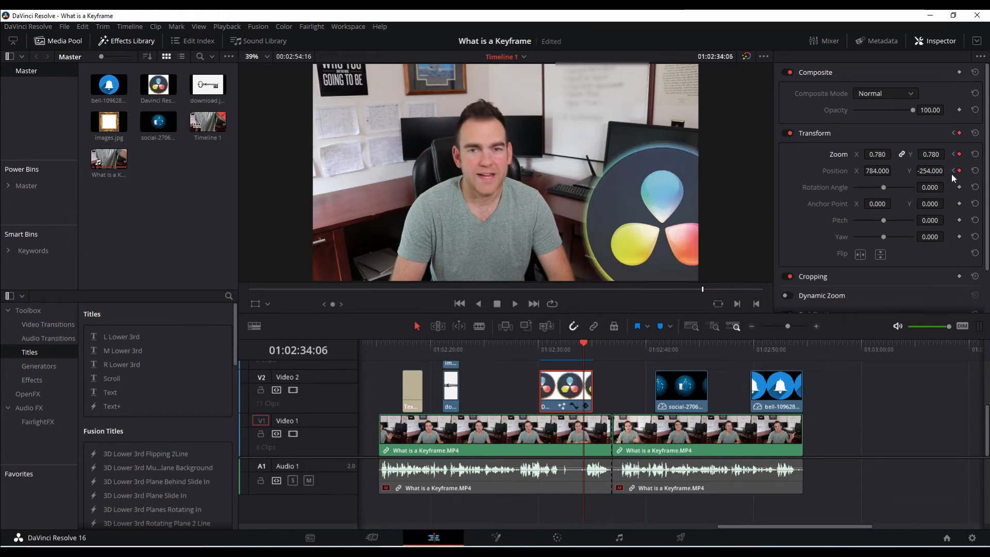
pyautogui.click(952, 171)
pyautogui.click(952, 171)
pyautogui.click(953, 171)
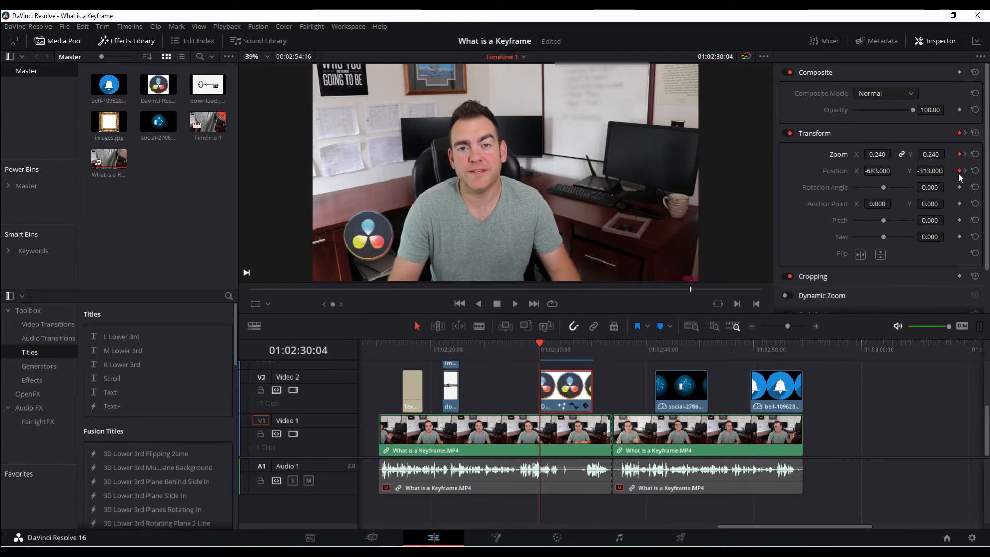
pyautogui.click(965, 170)
pyautogui.click(966, 171)
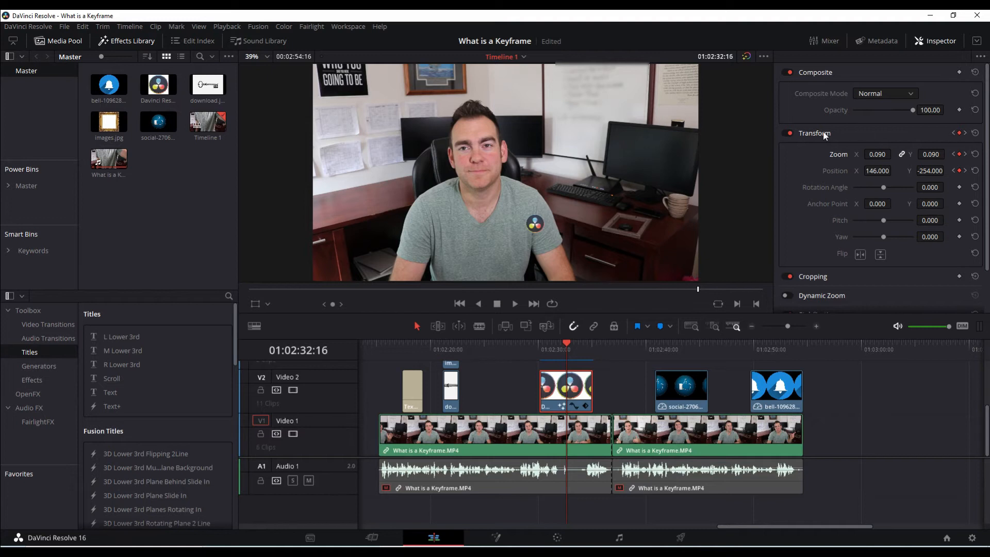
pyautogui.scroll(-2, 859, 224)
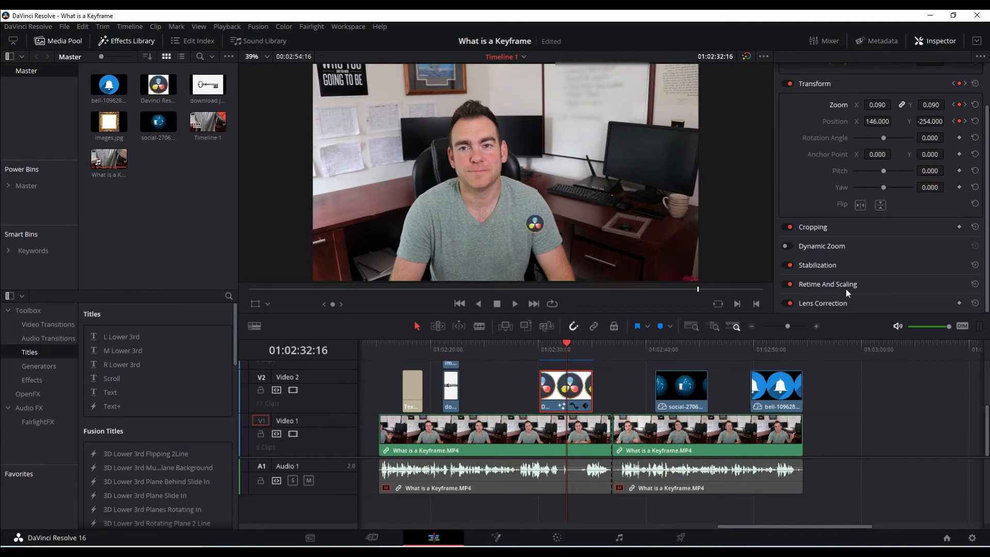
# Place the playhead on the second talking-head clip and open it on the Fusion page
pyautogui.click(623, 344)
pyautogui.click(625, 432)
pyautogui.click(495, 537)
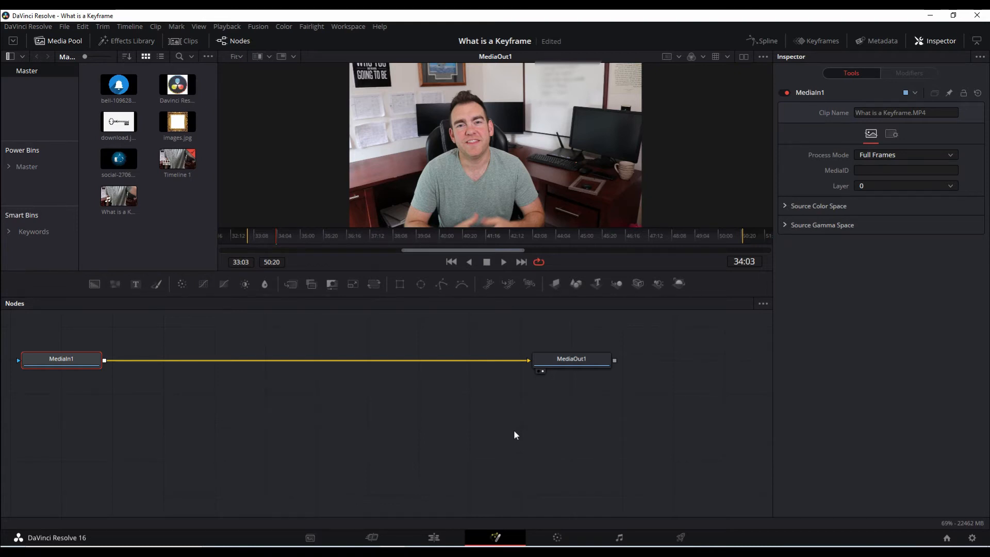
# Add the social-2706 thumbs-up image to the node graph and name it 'likebutton'
pyautogui.moveTo(282, 421); pyautogui.dragTo(368, 453)
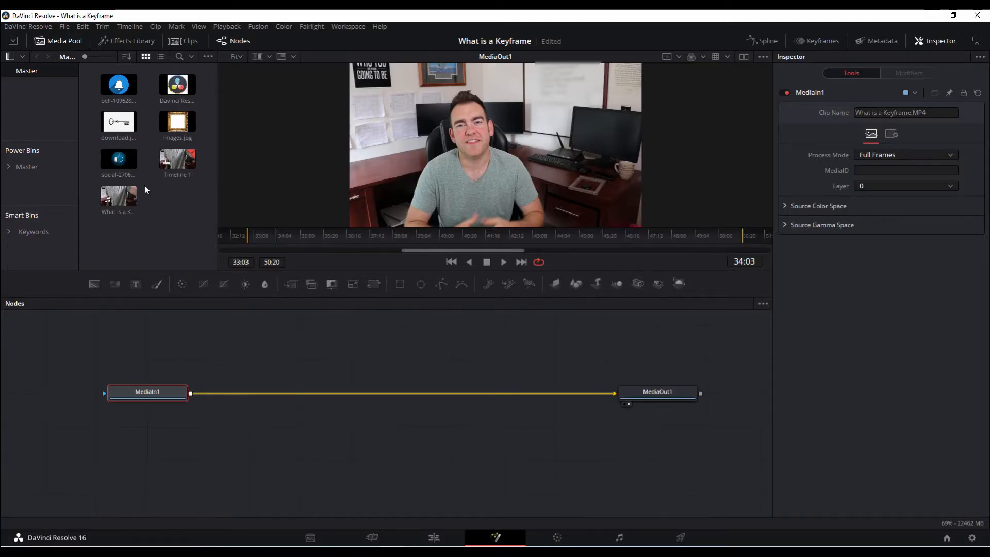
pyautogui.moveTo(116, 156); pyautogui.dragTo(277, 352)
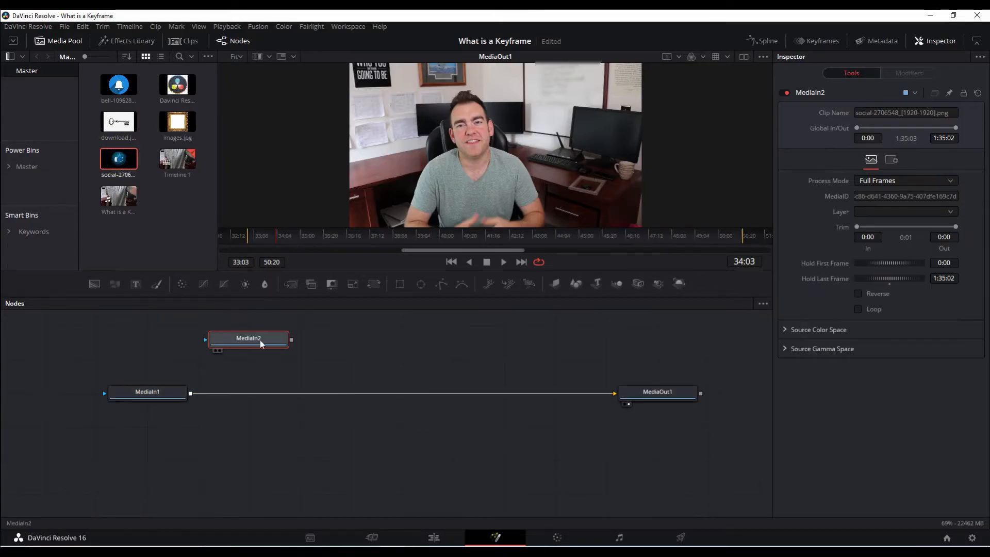
pyautogui.press('1')
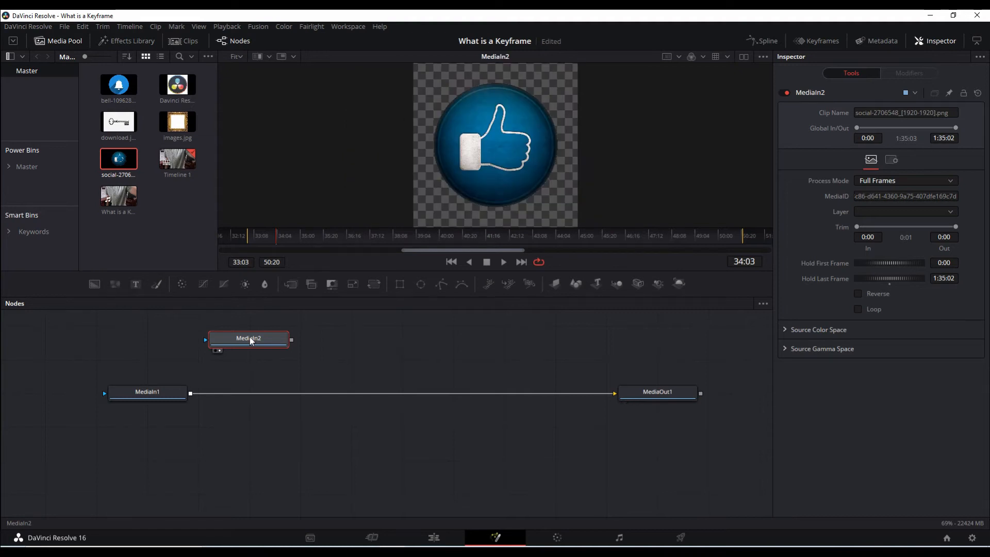
pyautogui.press('F2')
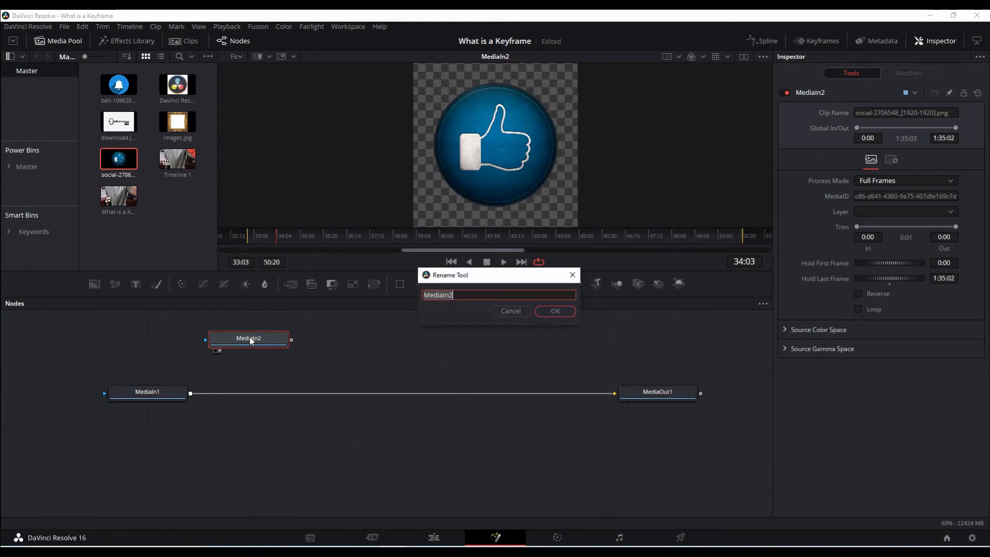
pyautogui.write('likebutton')
pyautogui.press('Return')
# Rename the MediaIn1 node to 'background'
pyautogui.click(158, 395)
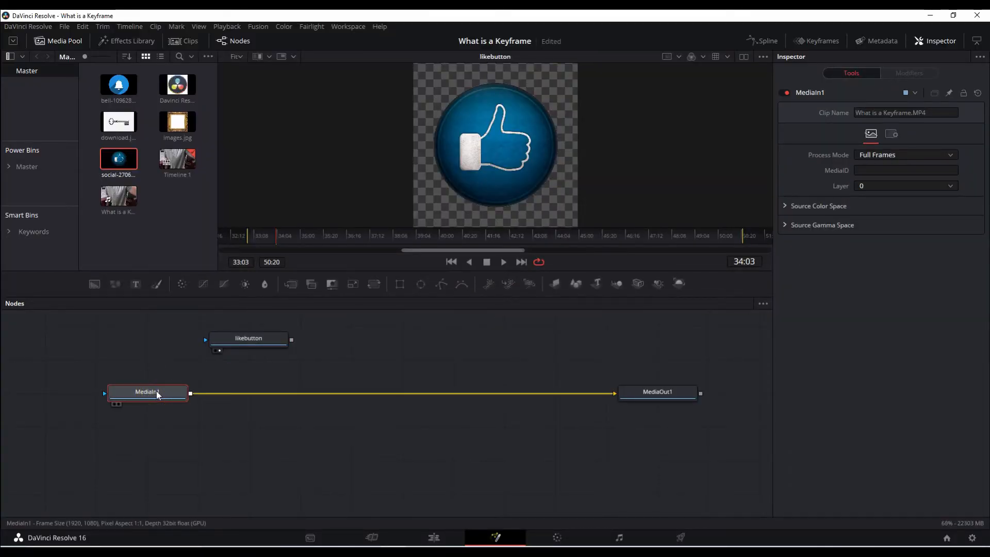
pyautogui.press('F2')
pyautogui.write('background')
pyautogui.press('Return')
# Insert Merge1 between background and MediaOut1 with likebutton as foreground, and view the output
pyautogui.moveTo(261, 340); pyautogui.dragTo(311, 340)
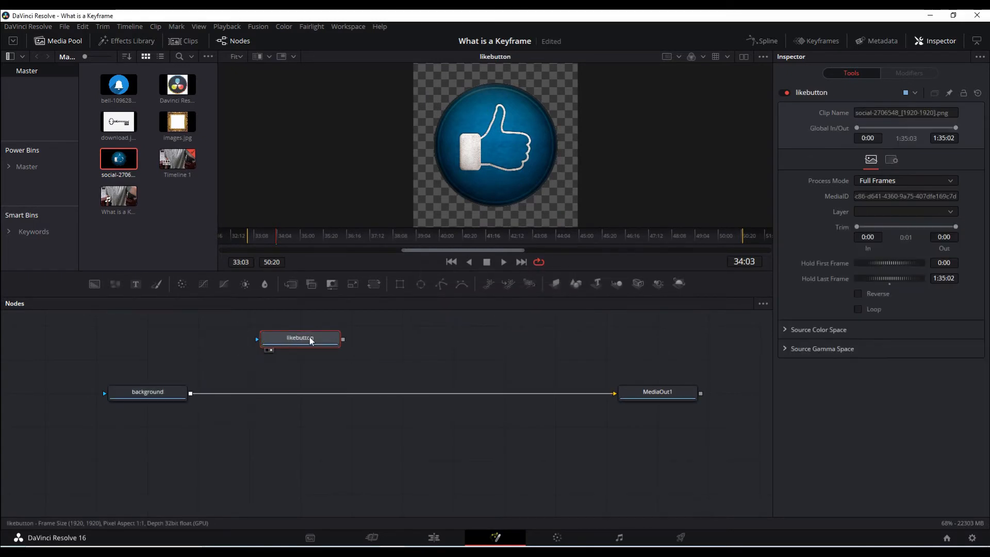
pyautogui.click(290, 284)
pyautogui.moveTo(399, 346); pyautogui.dragTo(393, 396)
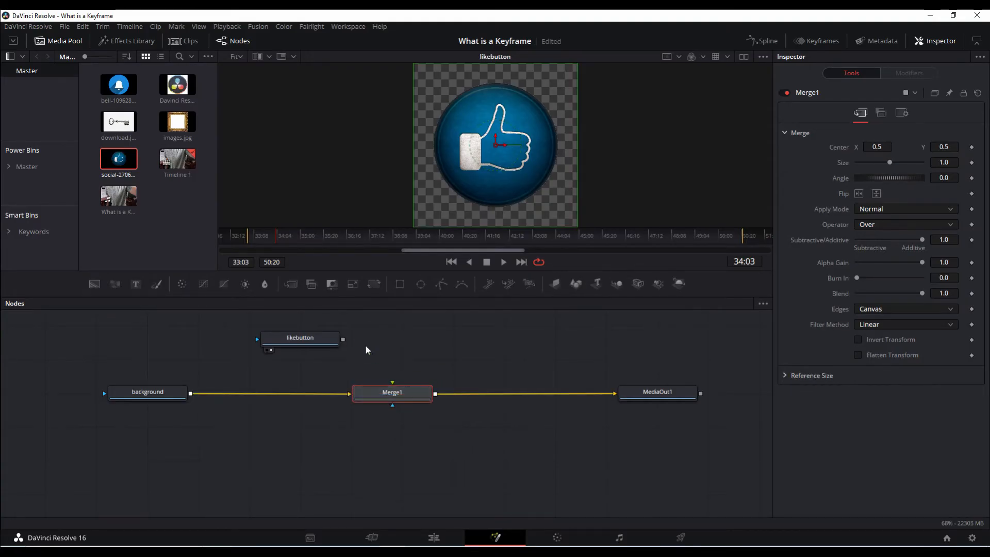
pyautogui.moveTo(342, 339); pyautogui.dragTo(392, 382)
pyautogui.moveTo(302, 338); pyautogui.dragTo(385, 338)
pyautogui.click(662, 394)
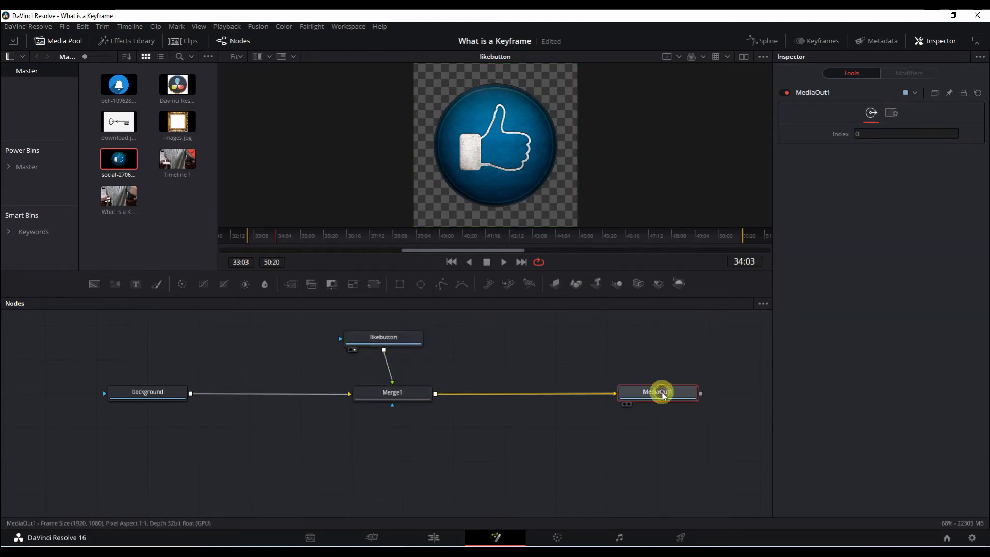
pyautogui.press('1')
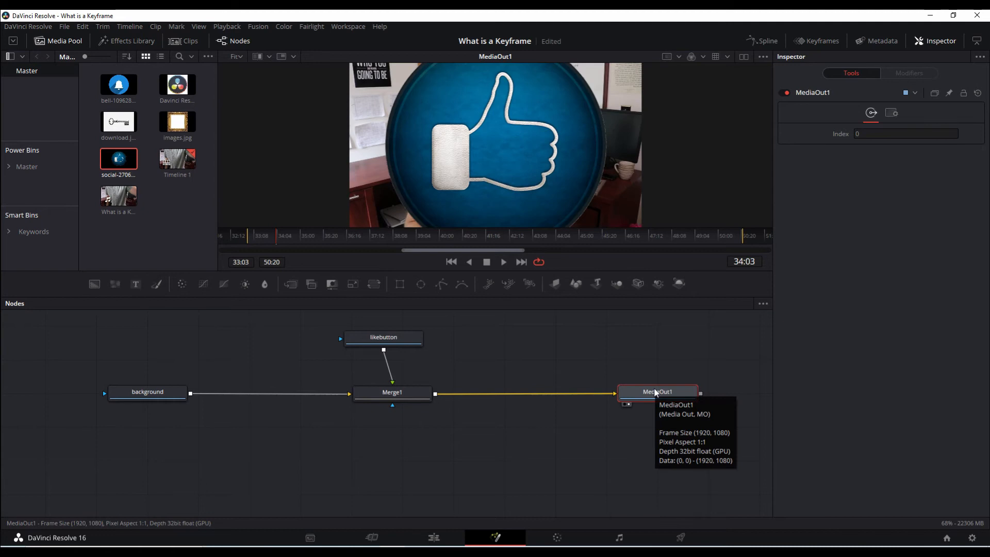
pyautogui.moveTo(657, 297); pyautogui.dragTo(657, 347)
# Set Merge1's Size to 0.41 and Center to 0.218, 0.33, and keyframe the center
pyautogui.click(387, 388)
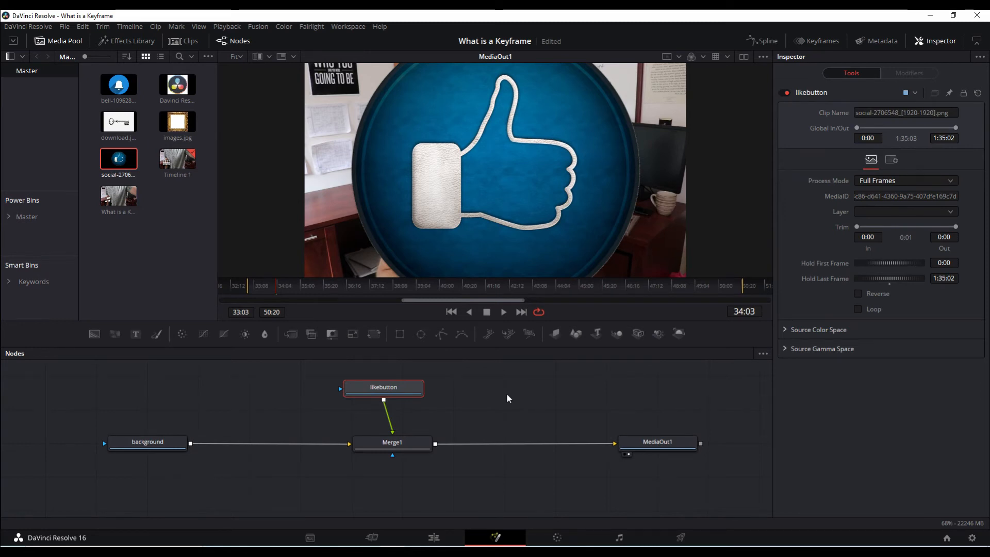
pyautogui.click(392, 446)
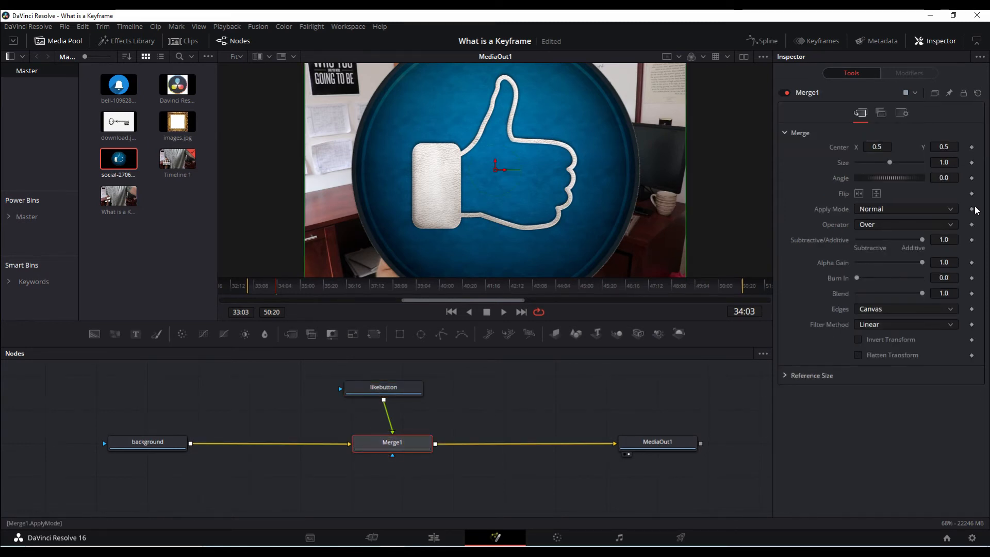
pyautogui.moveTo(895, 166); pyautogui.dragTo(869, 161)
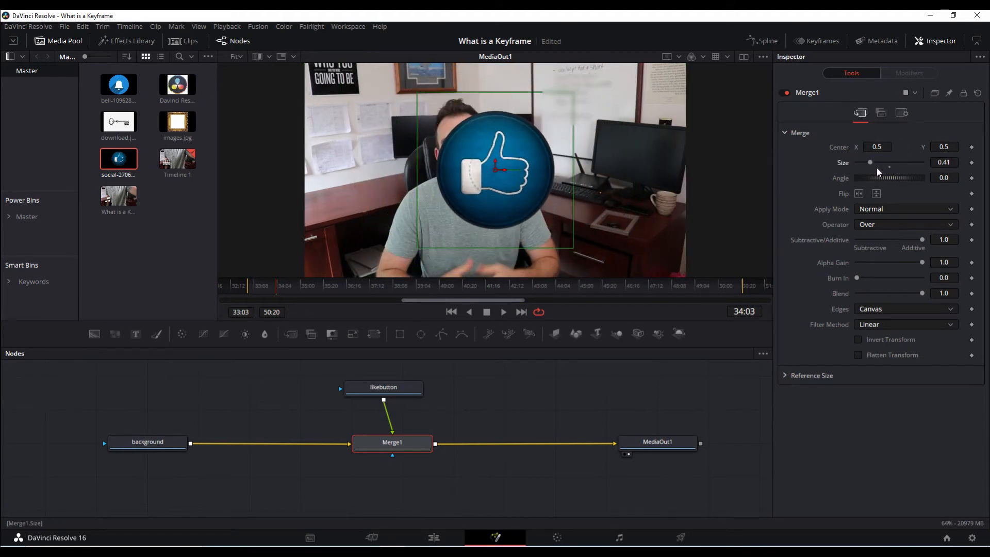
pyautogui.moveTo(876, 148); pyautogui.dragTo(727, 157)
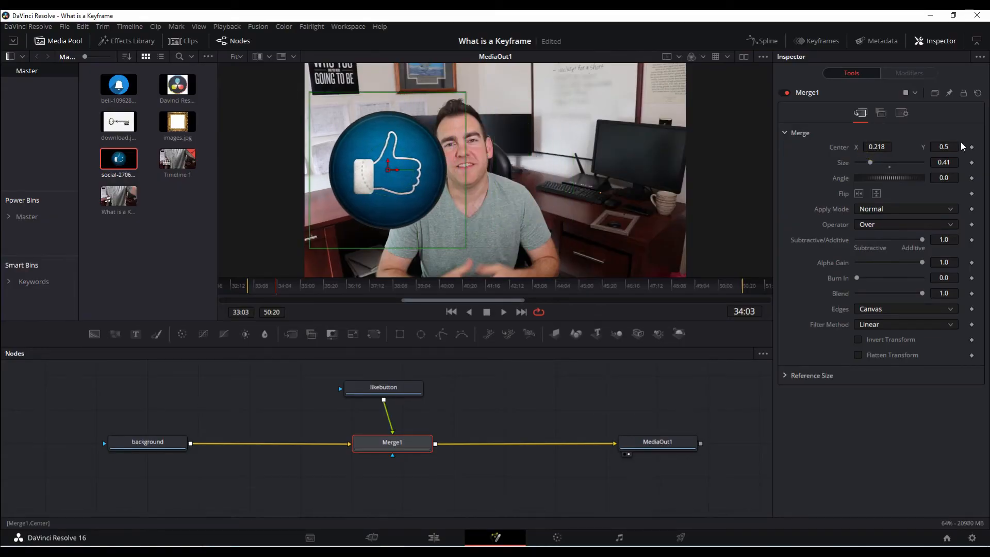
pyautogui.moveTo(946, 148); pyautogui.dragTo(859, 149)
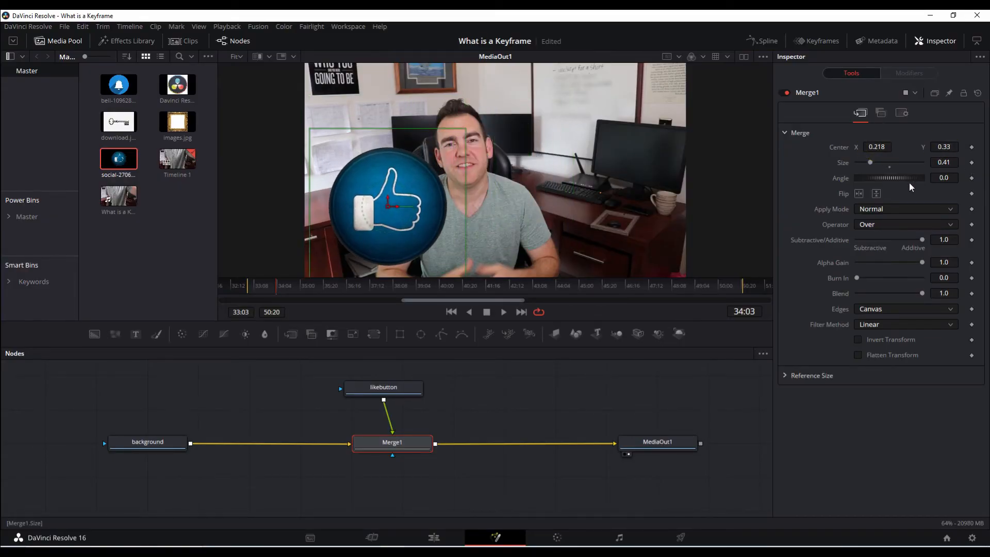
pyautogui.click(972, 162)
# Keyframe the overlay's size, then at 35:20 move its Center X to 0.494
pyautogui.click(972, 147)
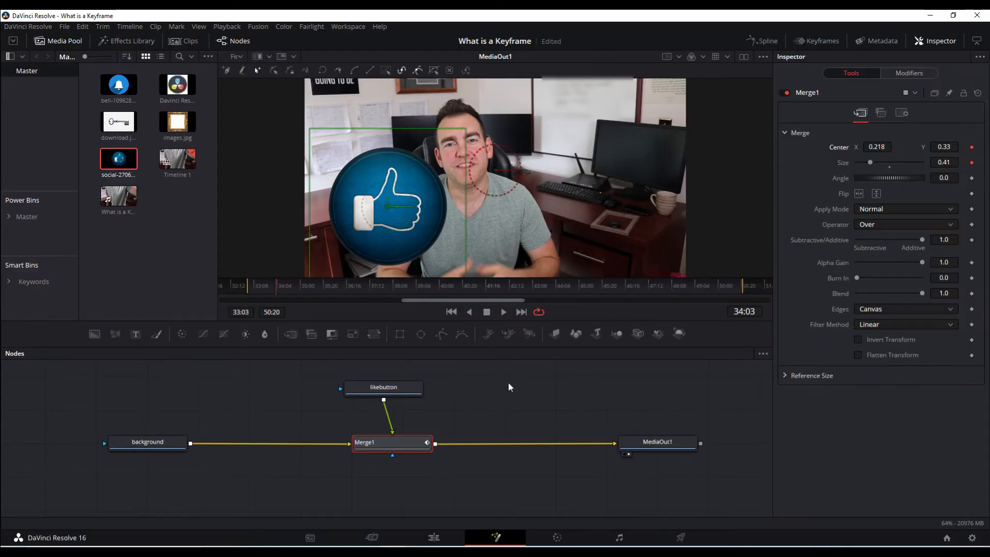
pyautogui.press('space')
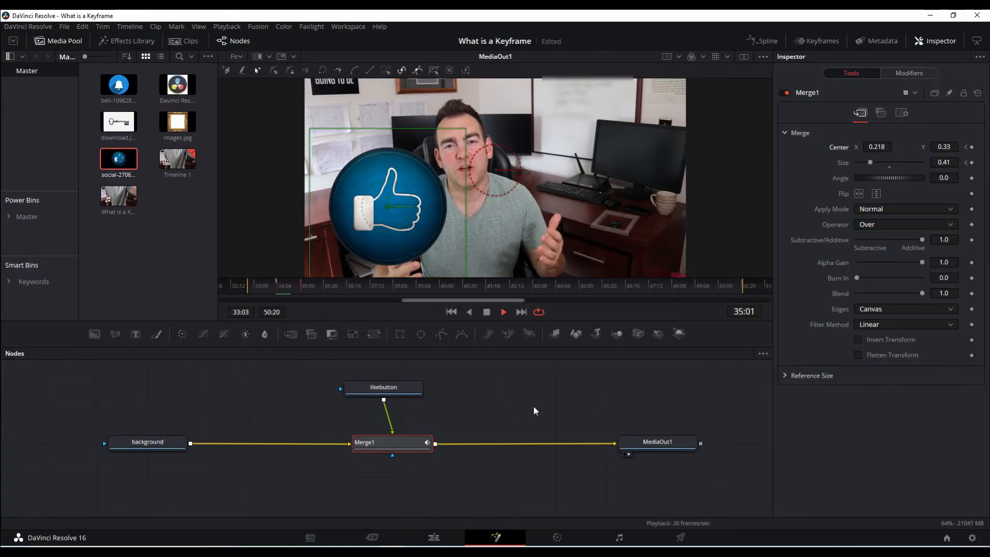
pyautogui.press('space')
pyautogui.moveTo(875, 148); pyautogui.dragTo(891, 148)
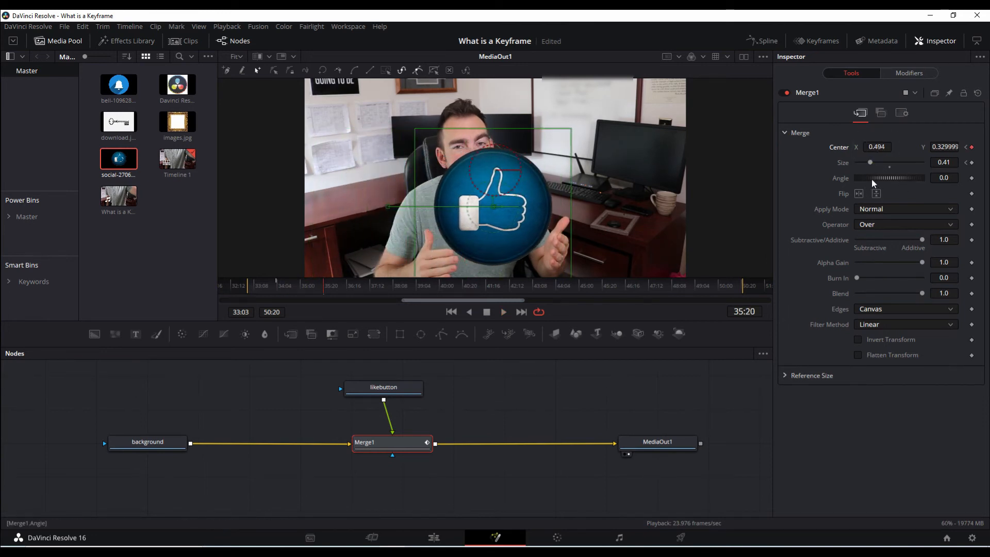
# At 36:19 set the overlay's size 0.28, Center X 0.678 and angle 91.3
pyautogui.press('space')
pyautogui.moveTo(871, 162); pyautogui.dragTo(867, 163)
pyautogui.press('space')
pyautogui.moveTo(877, 147); pyautogui.dragTo(887, 147)
pyautogui.moveTo(877, 180); pyautogui.dragTo(903, 181)
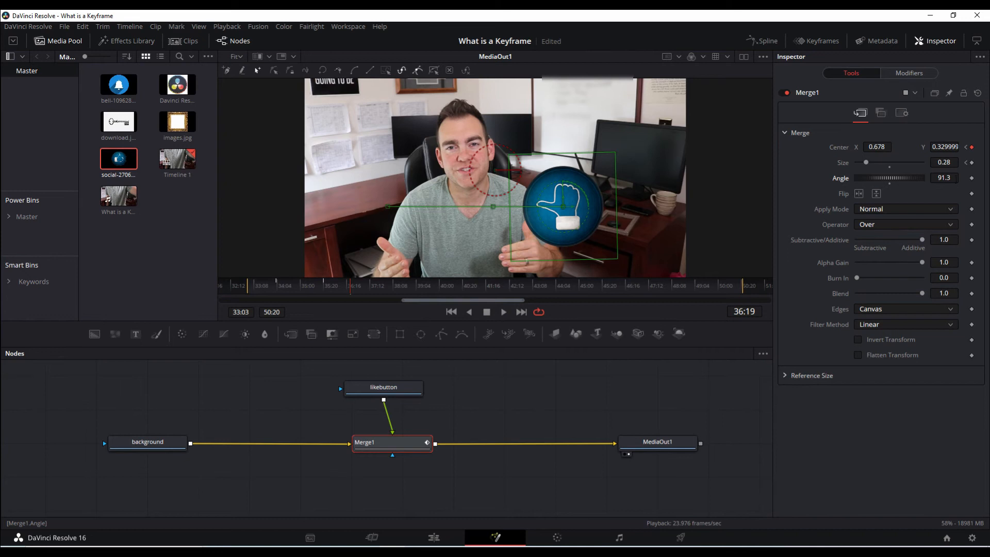
# Replay the animation from 34:04, then reset the like button's Angle to 0 at 34:03
pyautogui.click(275, 288)
pyautogui.press('space')
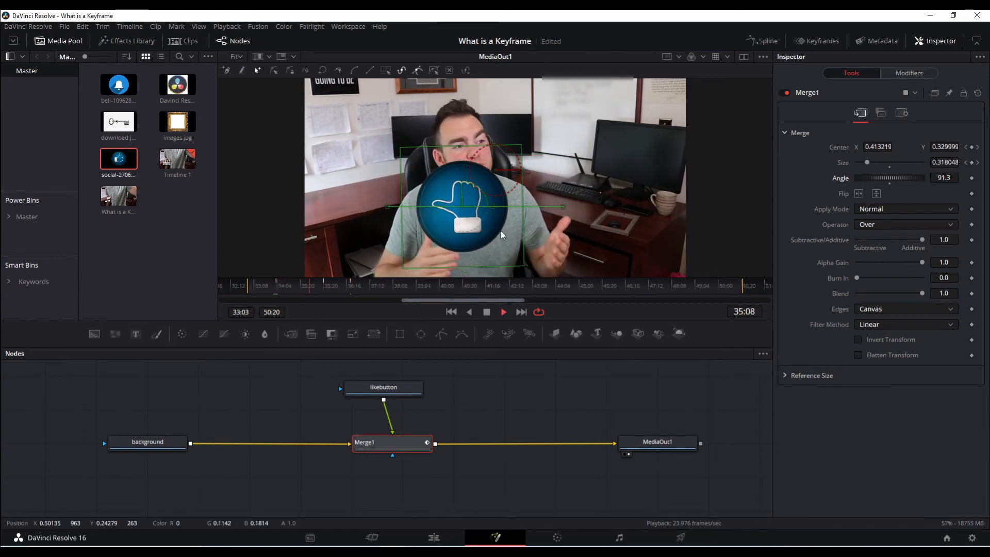
pyautogui.press('space')
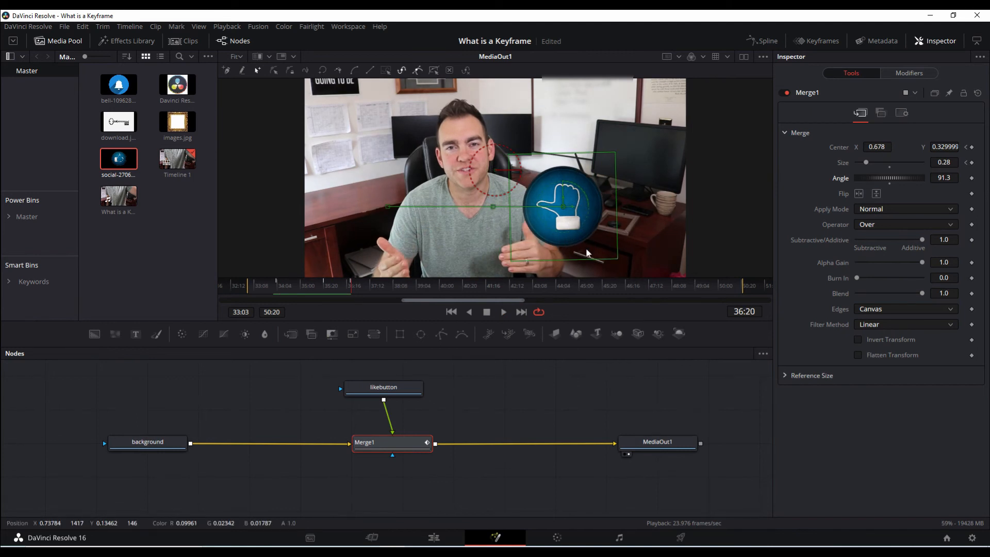
pyautogui.click(276, 286)
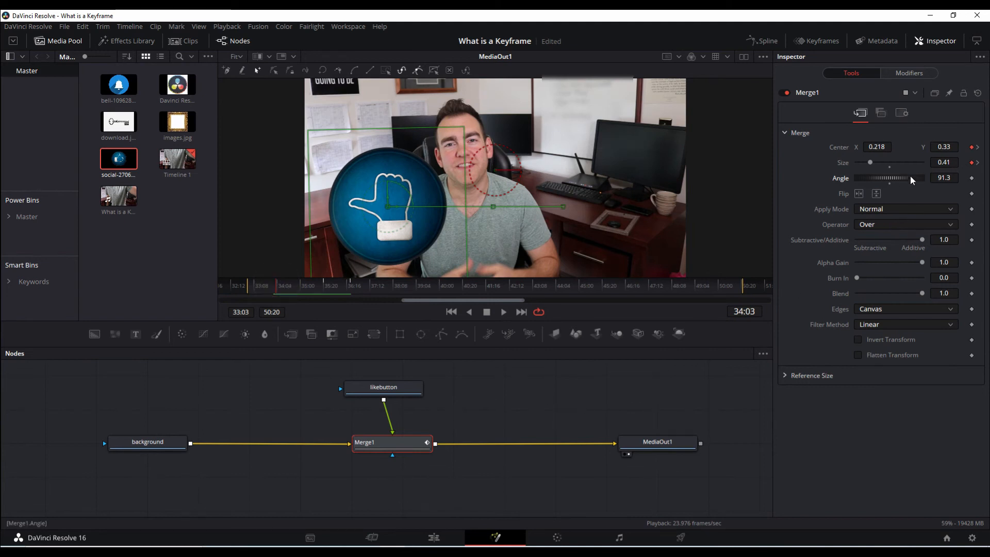
pyautogui.doubleClick(891, 181)
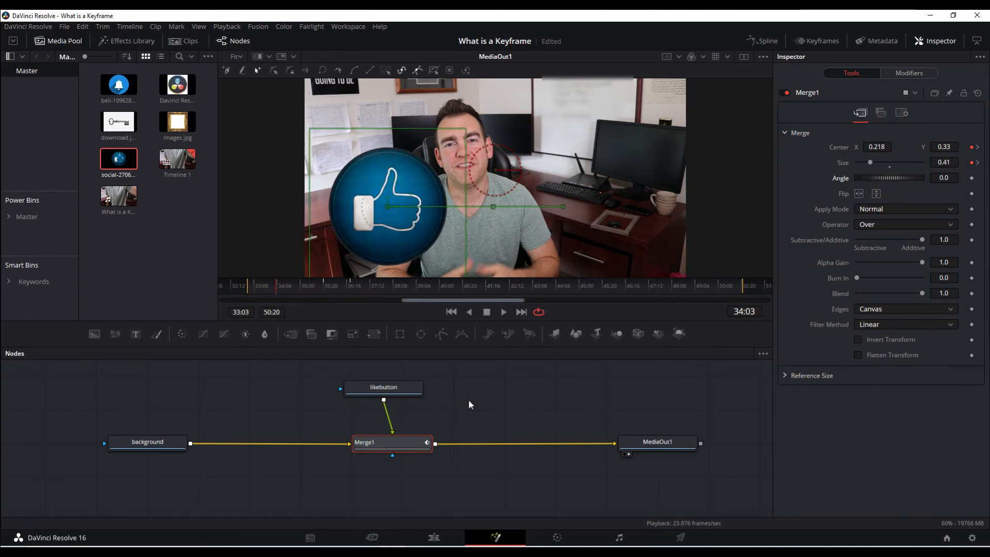
# At 40:04, keyframe the like button smaller at Size 0.22 and edit its Center values
pyautogui.click(444, 288)
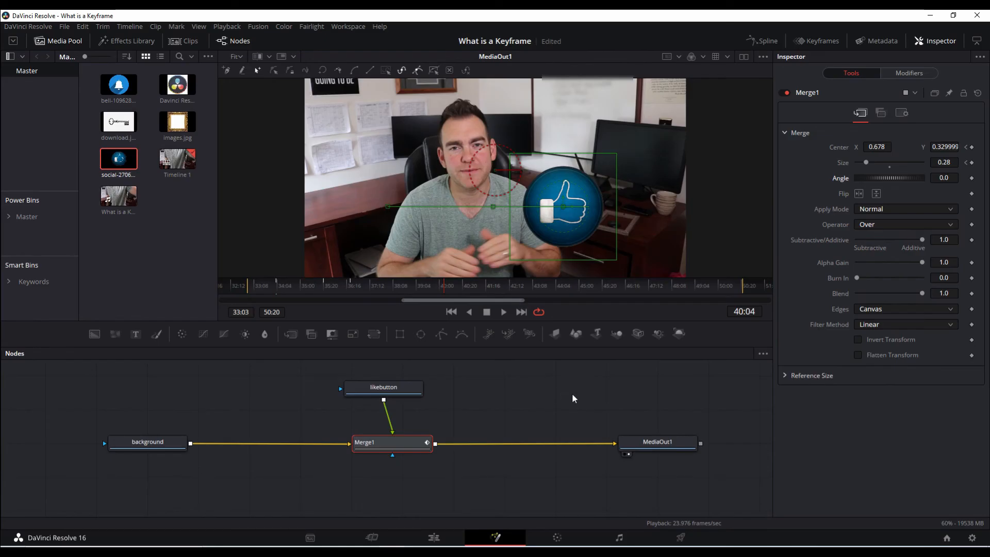
pyautogui.moveTo(867, 163); pyautogui.dragTo(864, 163)
pyautogui.click(876, 147)
pyautogui.click(877, 147)
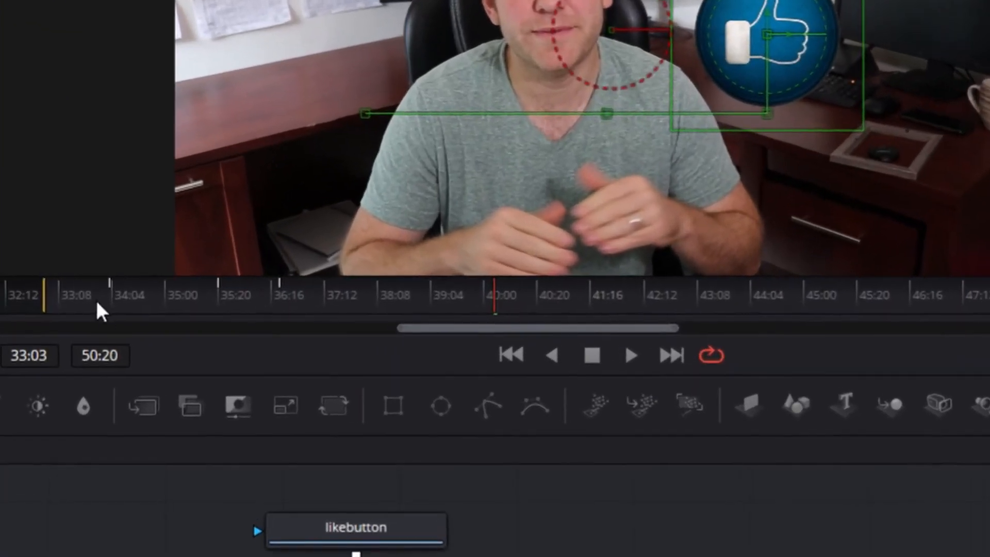
# Scrub to 34:04, 35:20, 36:16 and 40:00 to review the like button's motion
pyautogui.click(110, 287)
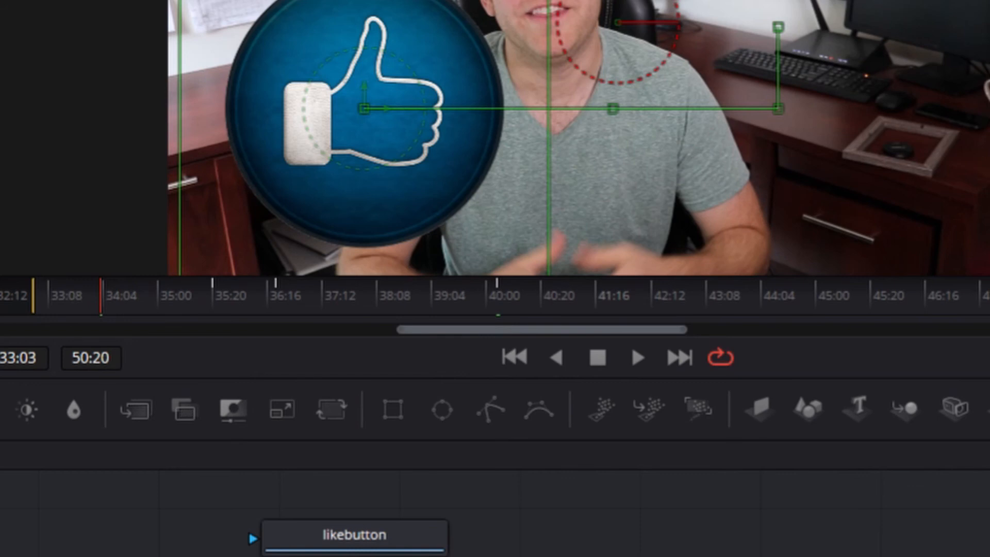
pyautogui.click(215, 296)
pyautogui.click(277, 293)
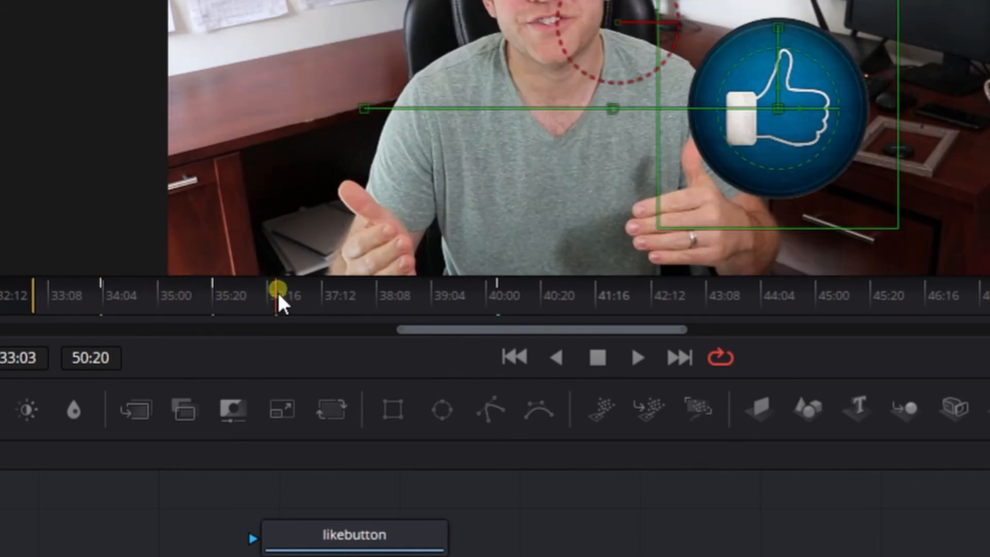
pyautogui.click(497, 293)
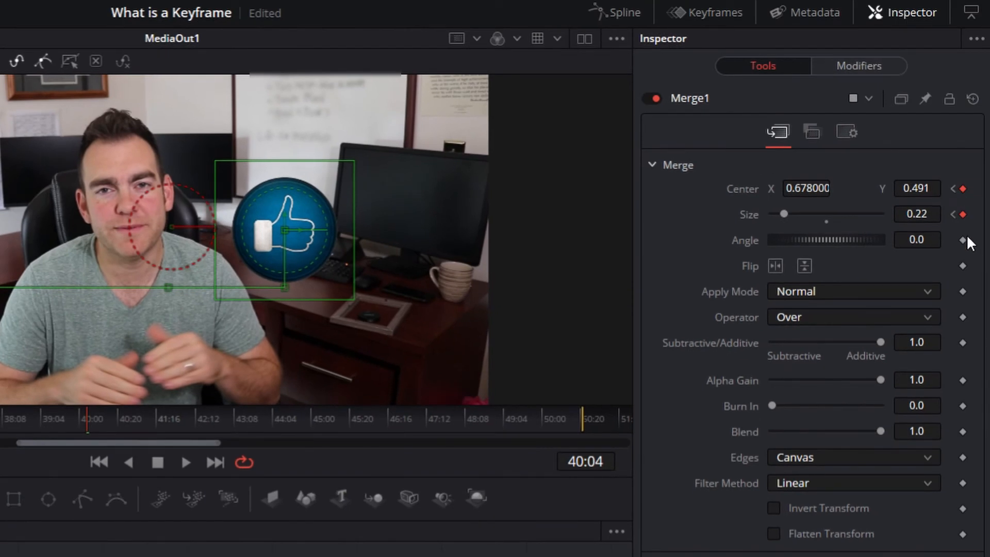
# Step back to the first Size keyframe at 34:03, keep size 0.41, and open the Color page
pyautogui.click(952, 215)
pyautogui.click(952, 215)
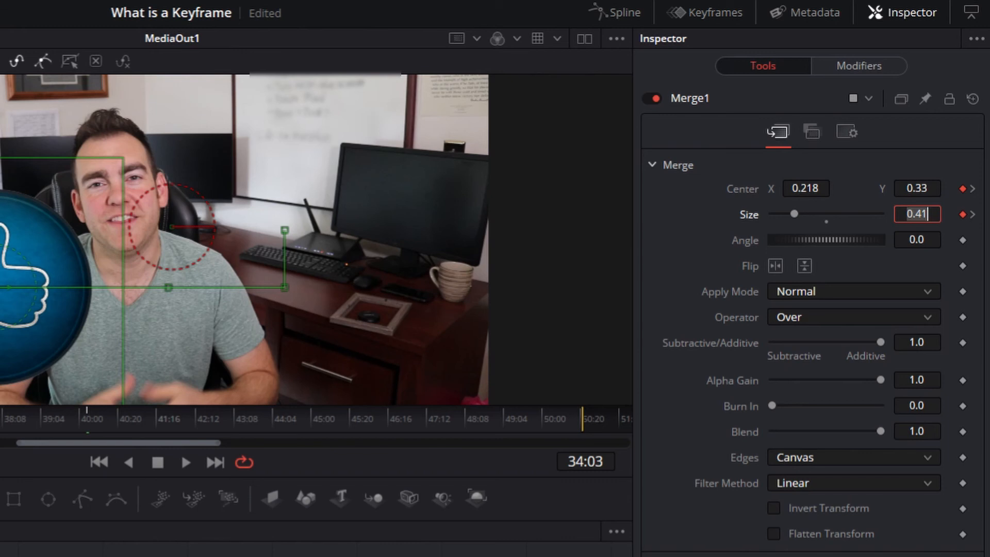
pyautogui.press('Return')
pyautogui.click(557, 538)
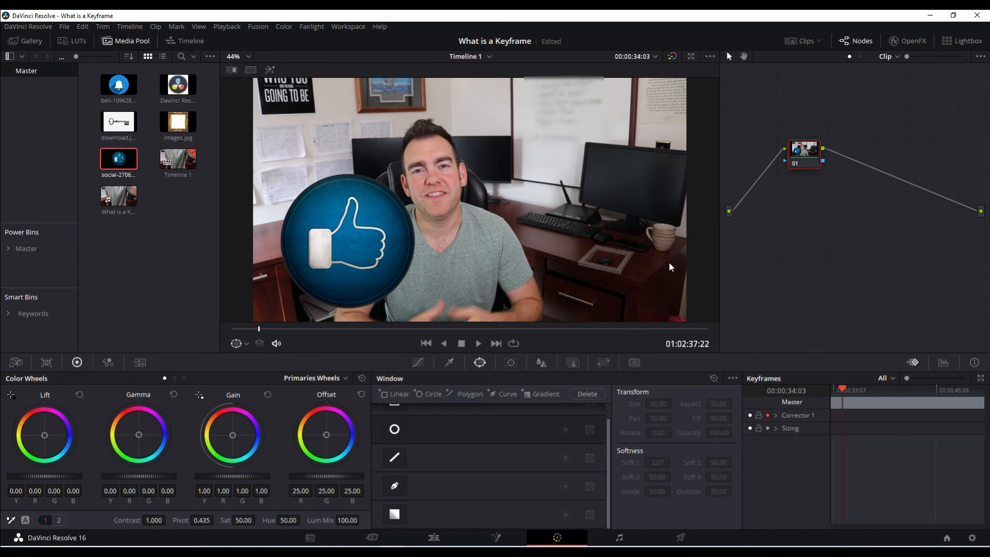
# Check frames around 34:07–35:18, then add an Alpha Output to the node graph
pyautogui.click(856, 391)
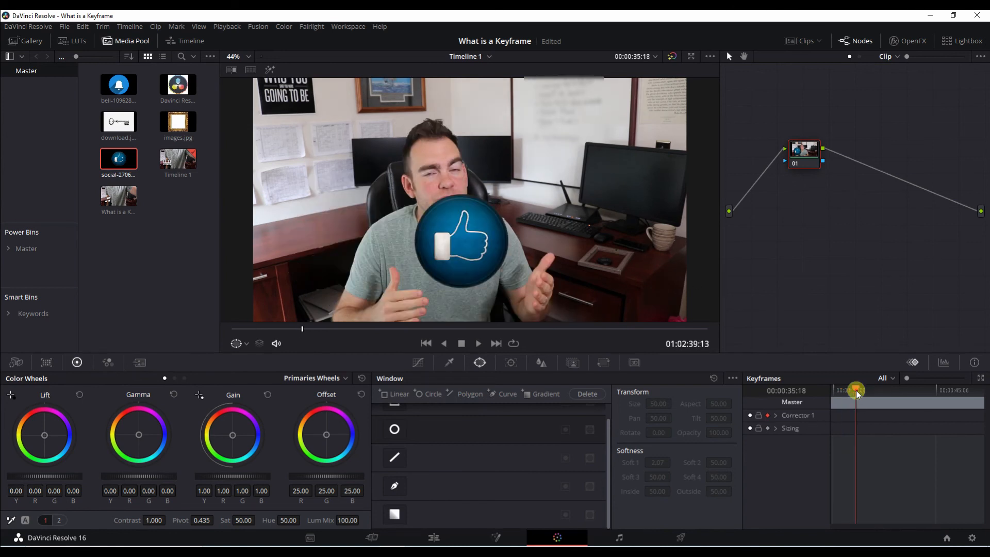
pyautogui.click(880, 390)
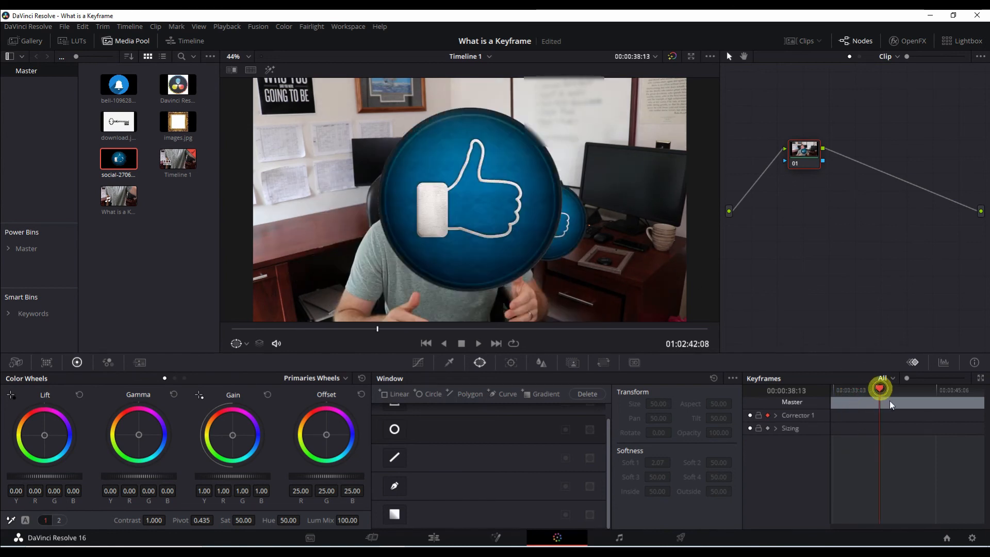
pyautogui.click(844, 391)
pyautogui.rightClick(815, 221)
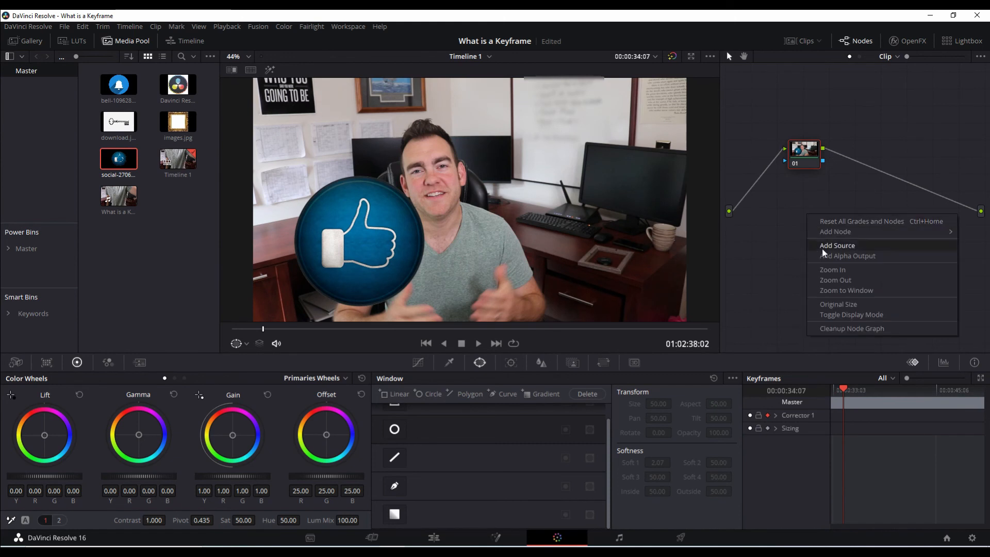
pyautogui.click(865, 256)
# Connect node 01 to the alpha output and place a circle window over the presenter's face
pyautogui.moveTo(824, 161); pyautogui.dragTo(985, 231)
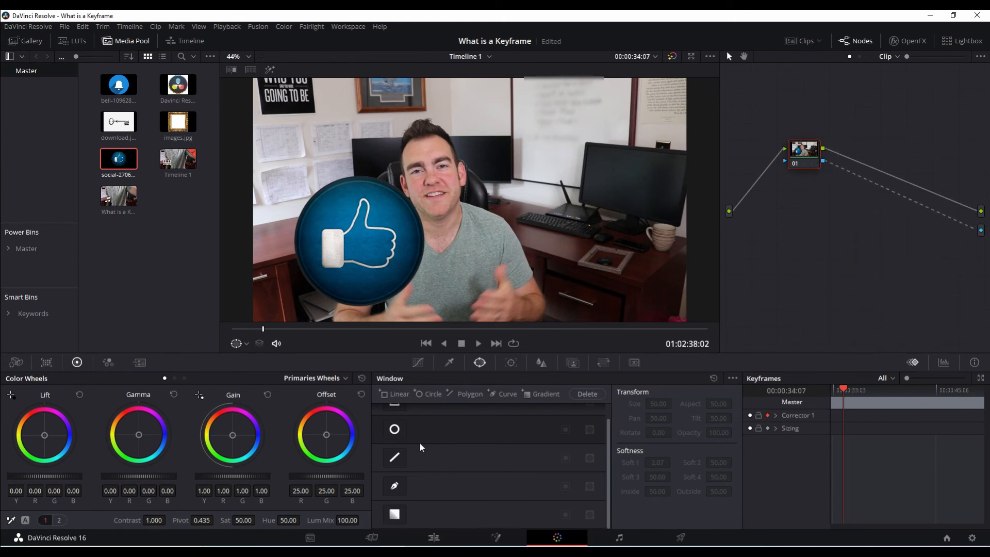
pyautogui.click(395, 429)
pyautogui.moveTo(469, 200); pyautogui.dragTo(435, 181)
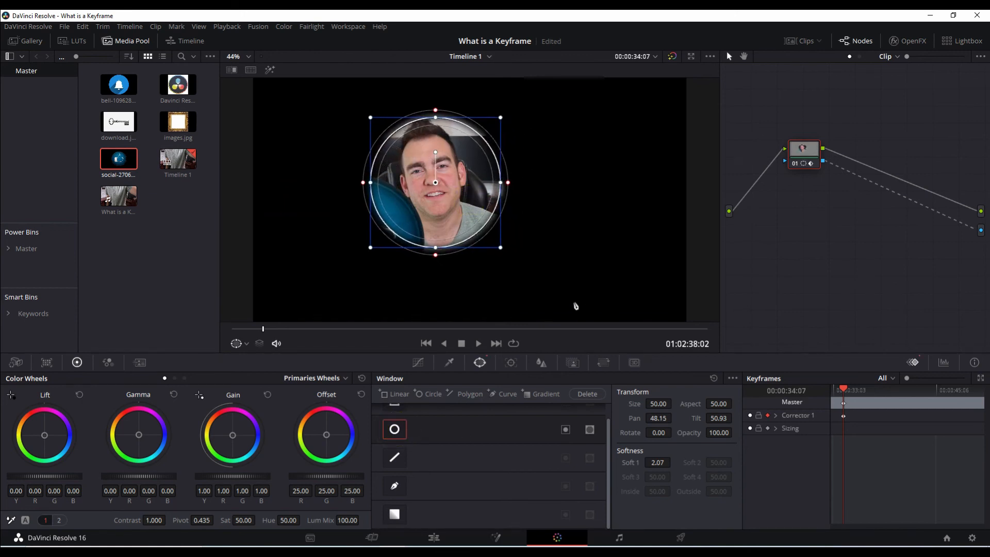
# Keyframe the circle window at 35:16, then enlarge it further at 39:10
pyautogui.click(299, 329)
pyautogui.click(857, 406)
pyautogui.moveTo(500, 249); pyautogui.dragTo(506, 255)
pyautogui.click(401, 329)
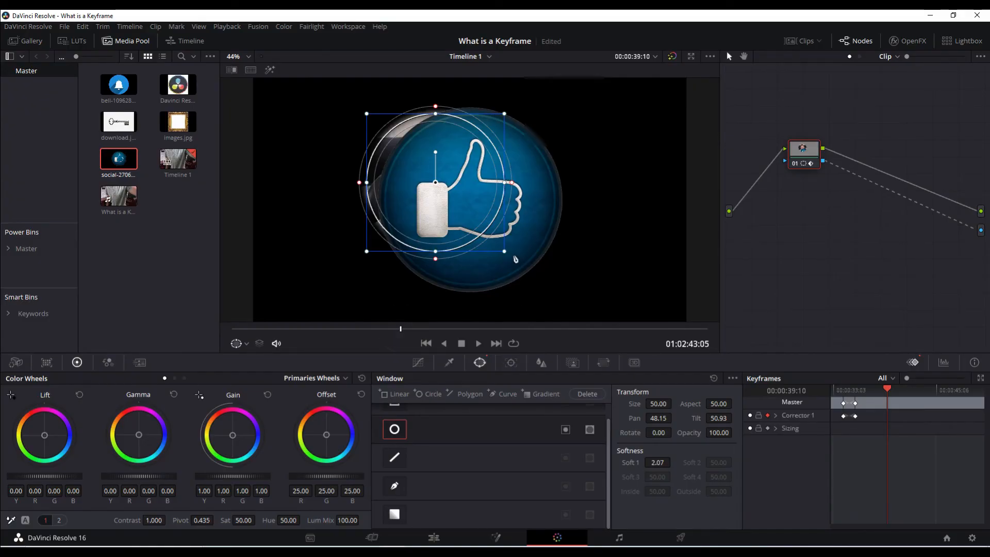
pyautogui.moveTo(505, 253); pyautogui.dragTo(588, 321)
# Go to 43:05, return to the clip start, adjust the window settings, and play the growing circle
pyautogui.click(503, 328)
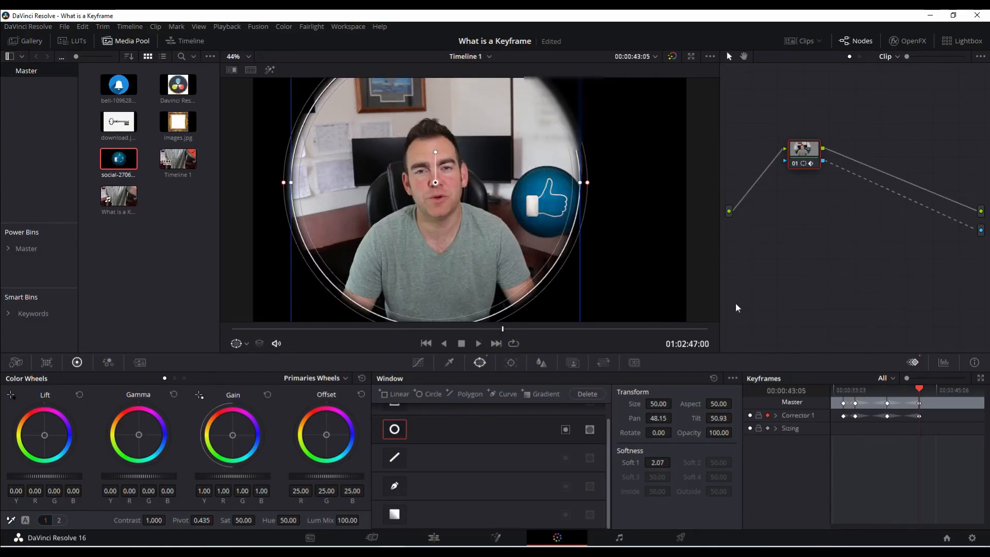
pyautogui.click(837, 394)
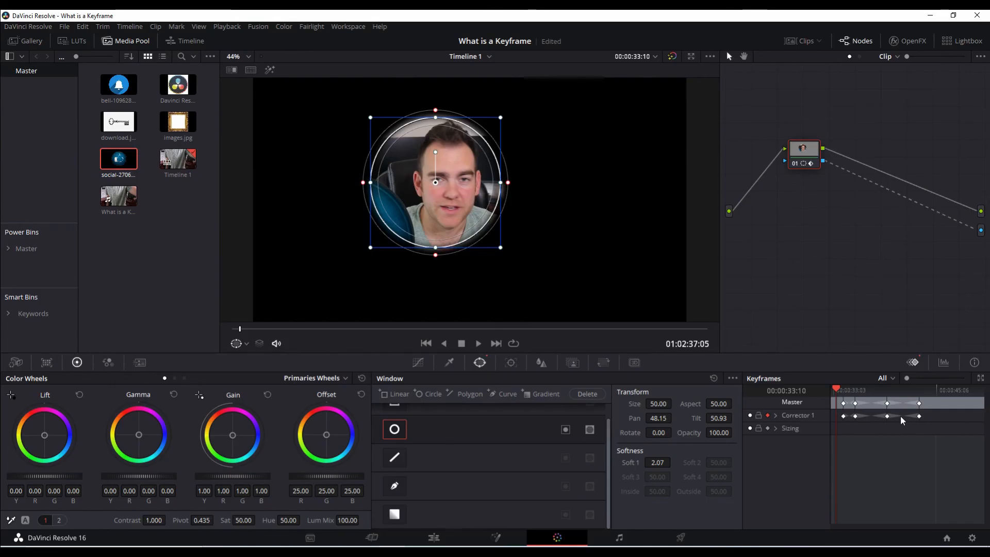
pyautogui.click(791, 254)
pyautogui.click(797, 244)
pyautogui.click(645, 233)
pyautogui.press('space')
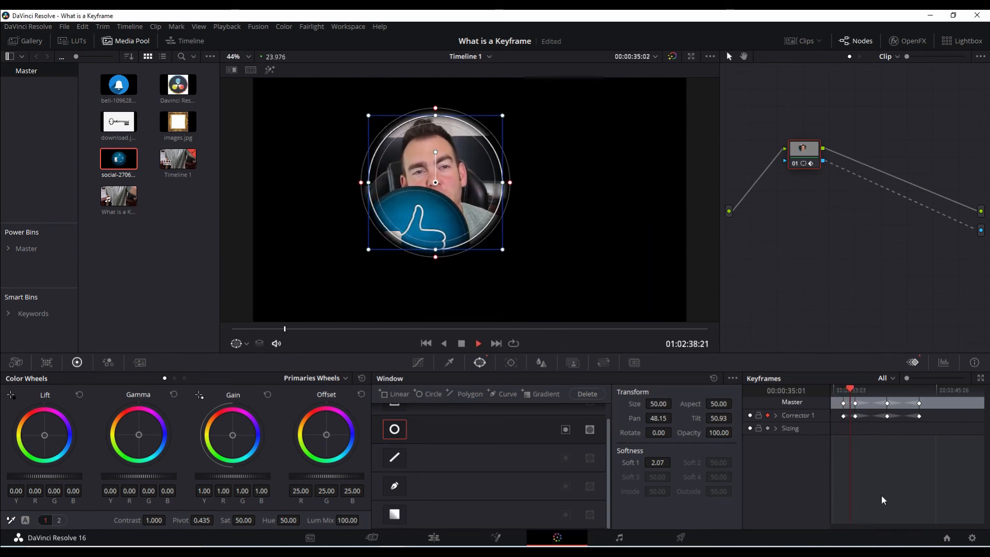